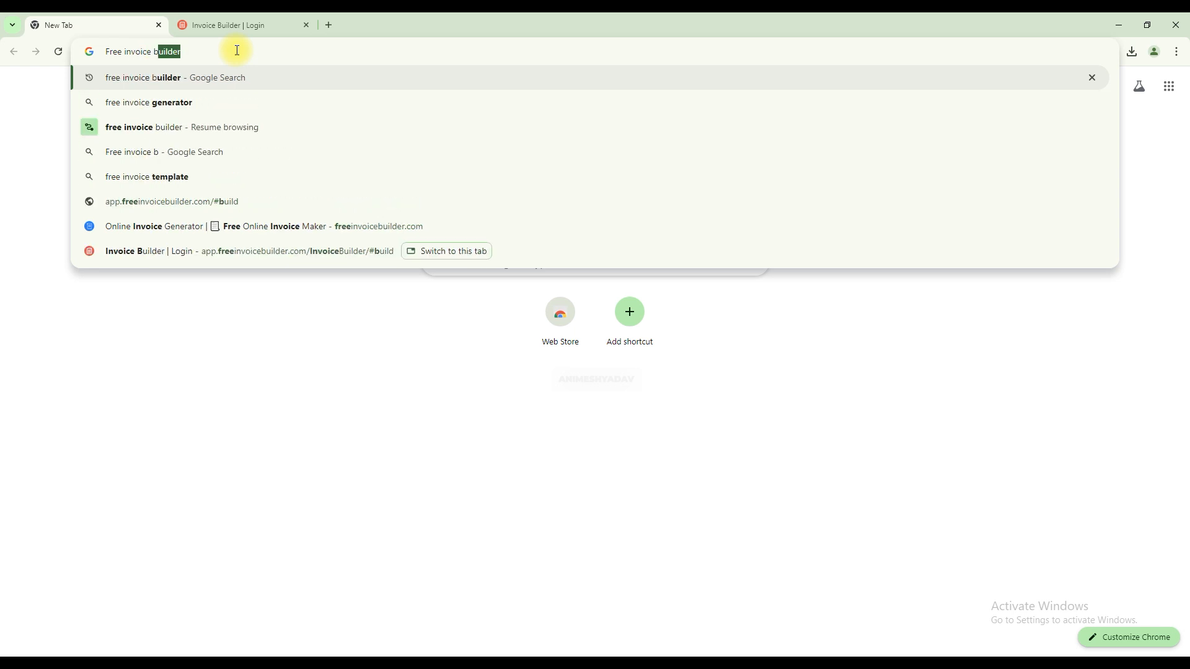
# Search the web for "Free invoice builder tool" and open the freeinvoicebuilder.com result in a new tab.
pyautogui.write('builder tool')
pyautogui.press('Return')
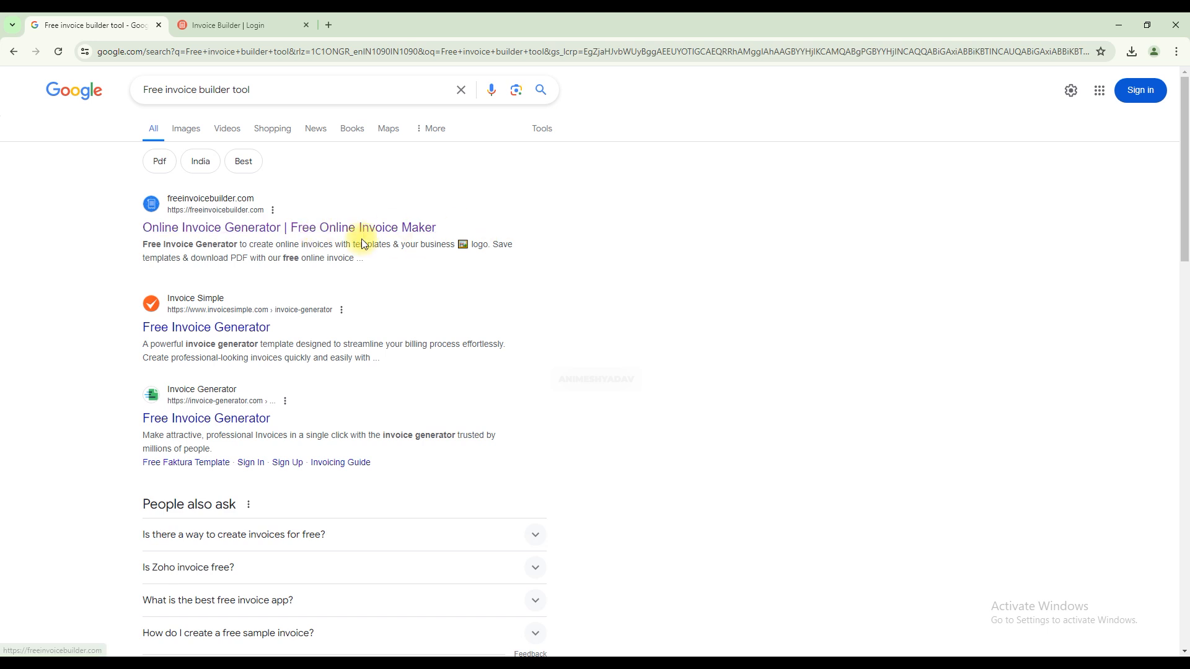
pyautogui.rightClick(334, 235)
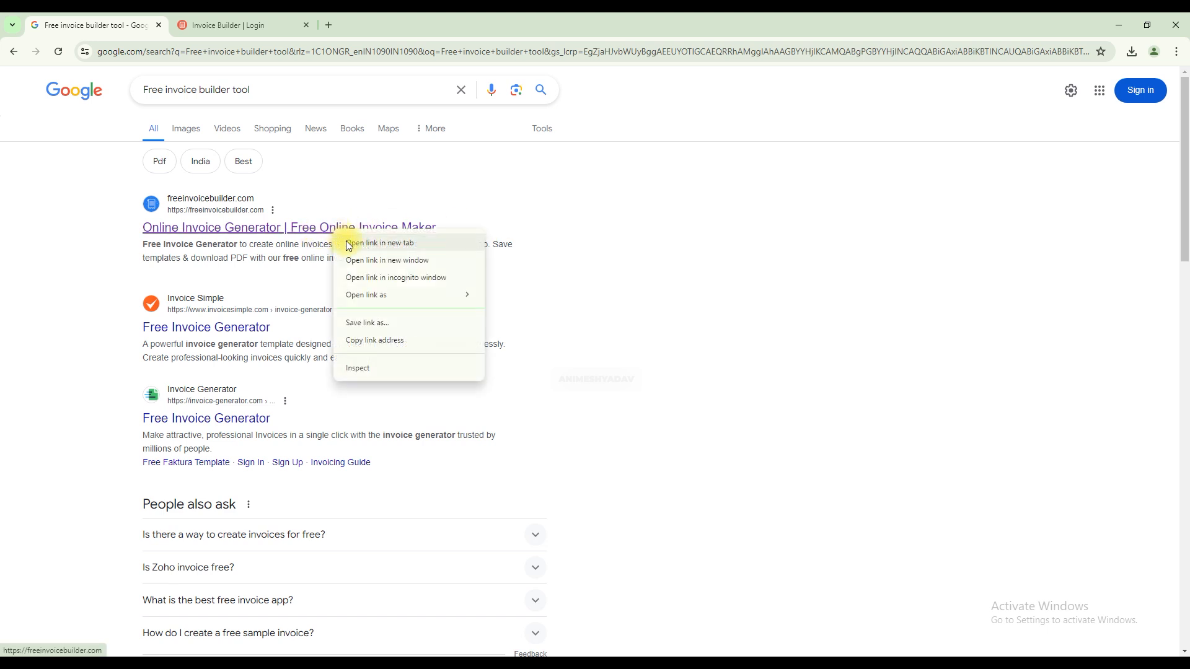
pyautogui.click(353, 243)
pyautogui.click(251, 25)
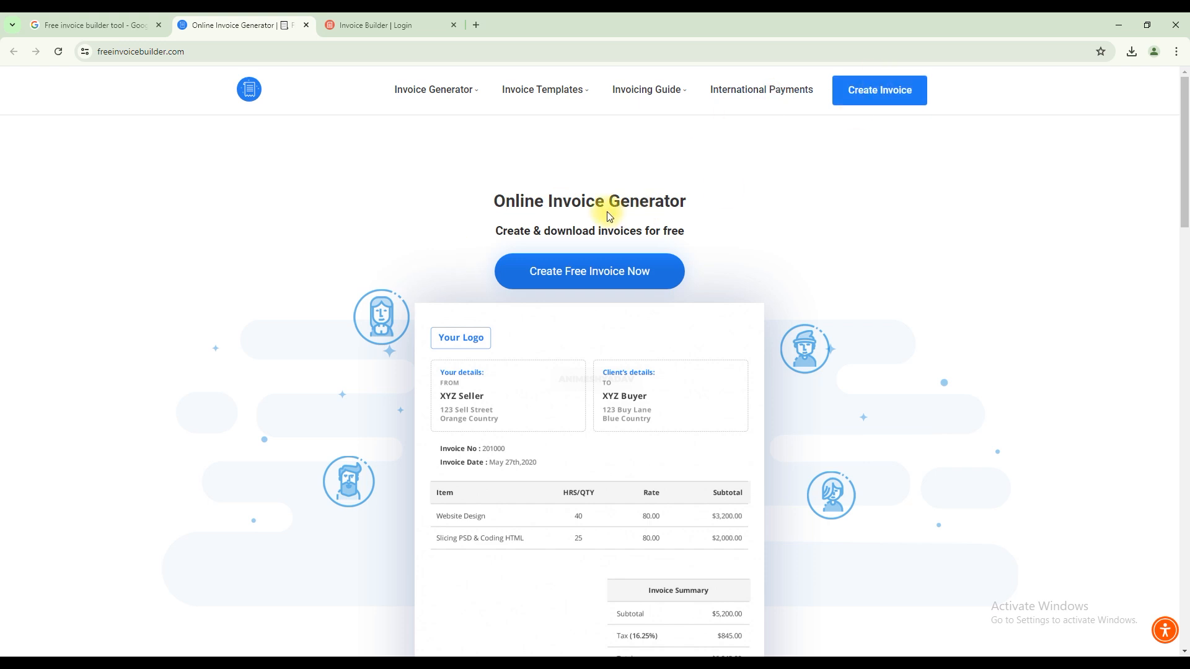
# Start a free invoice on the site as a guest, closing the duplicate Invoice Builder login tab.
pyautogui.click(462, 96)
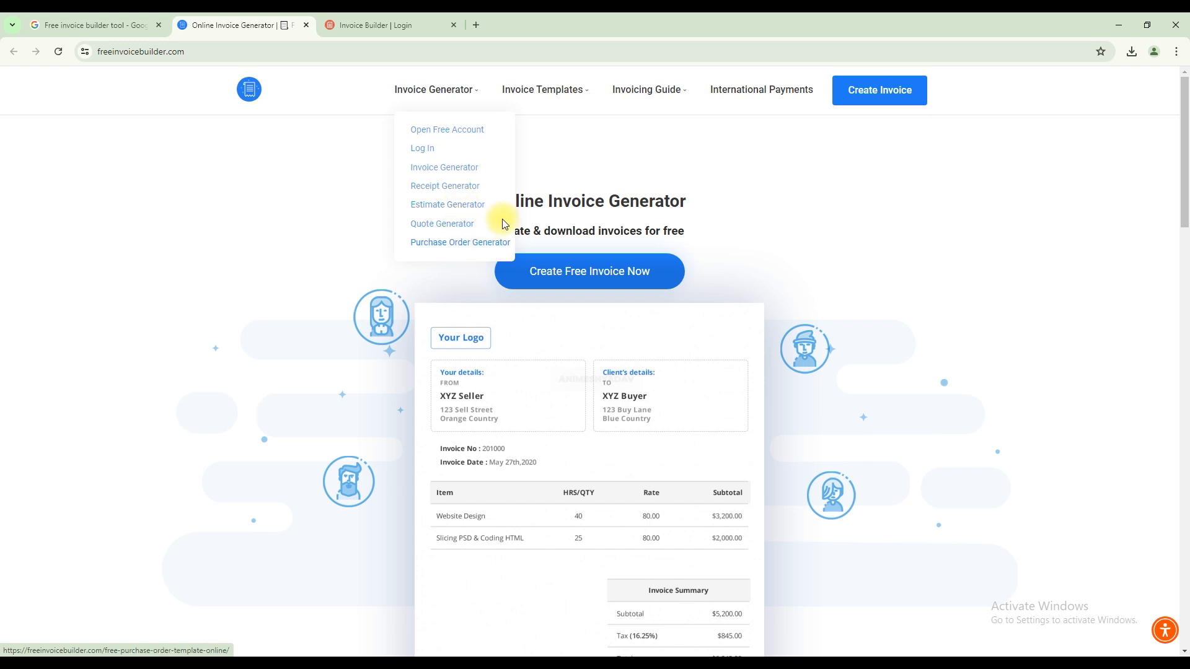
pyautogui.moveTo(581, 93)
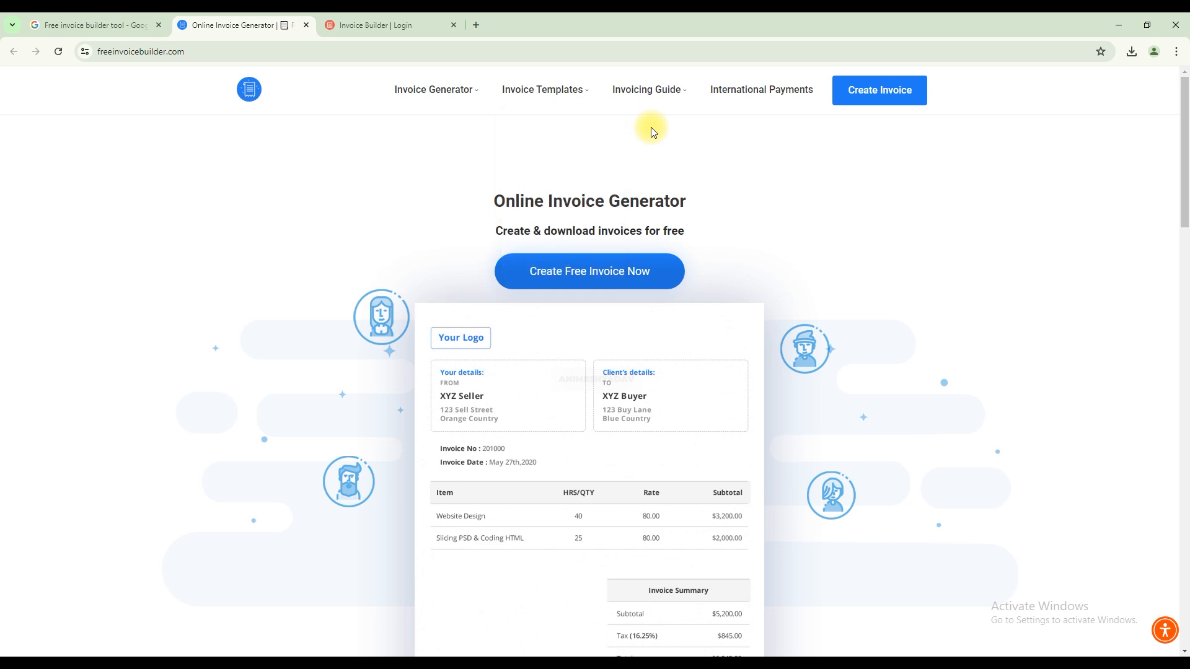
pyautogui.click(618, 274)
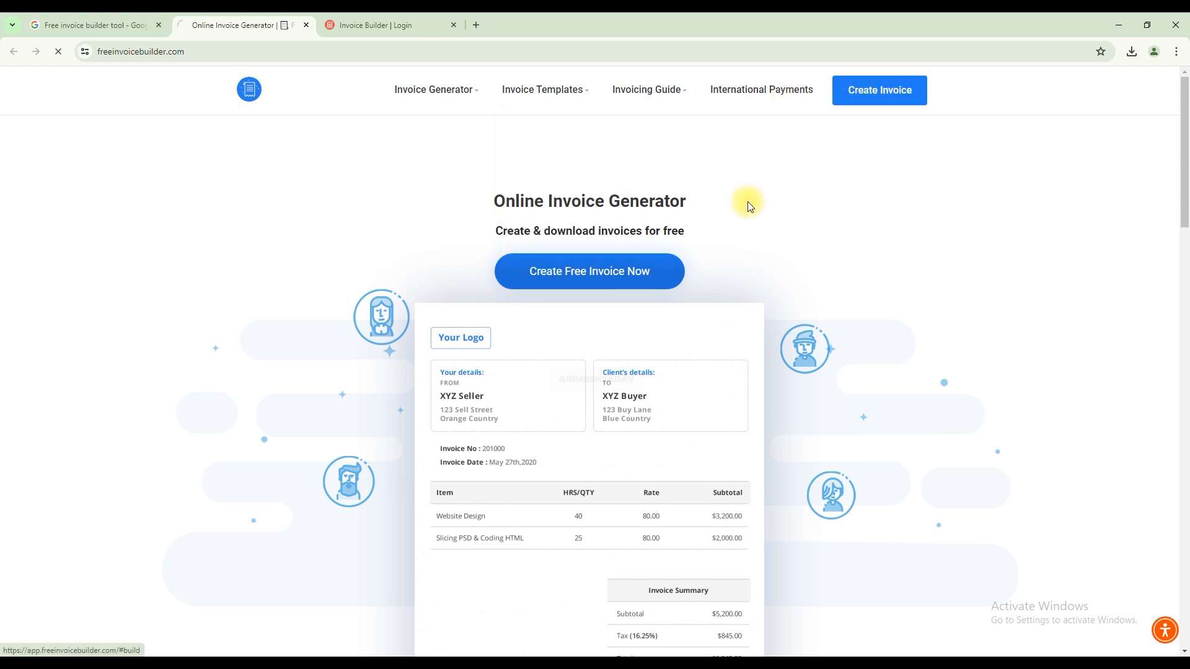
pyautogui.click(452, 28)
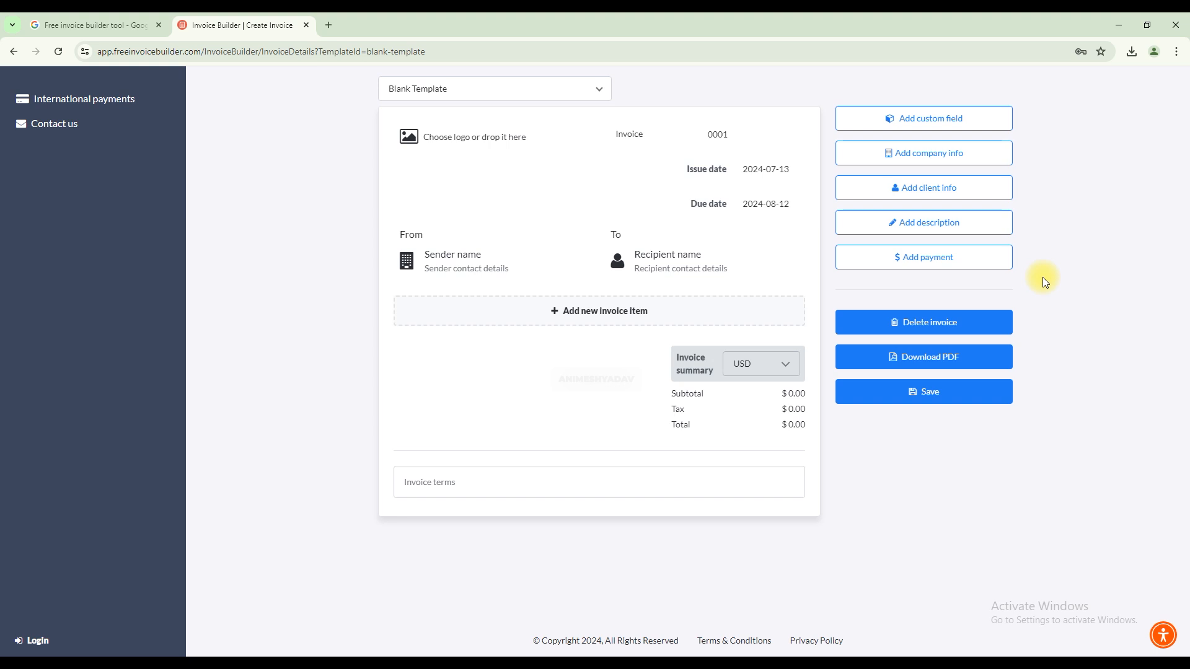
pyautogui.click(14, 51)
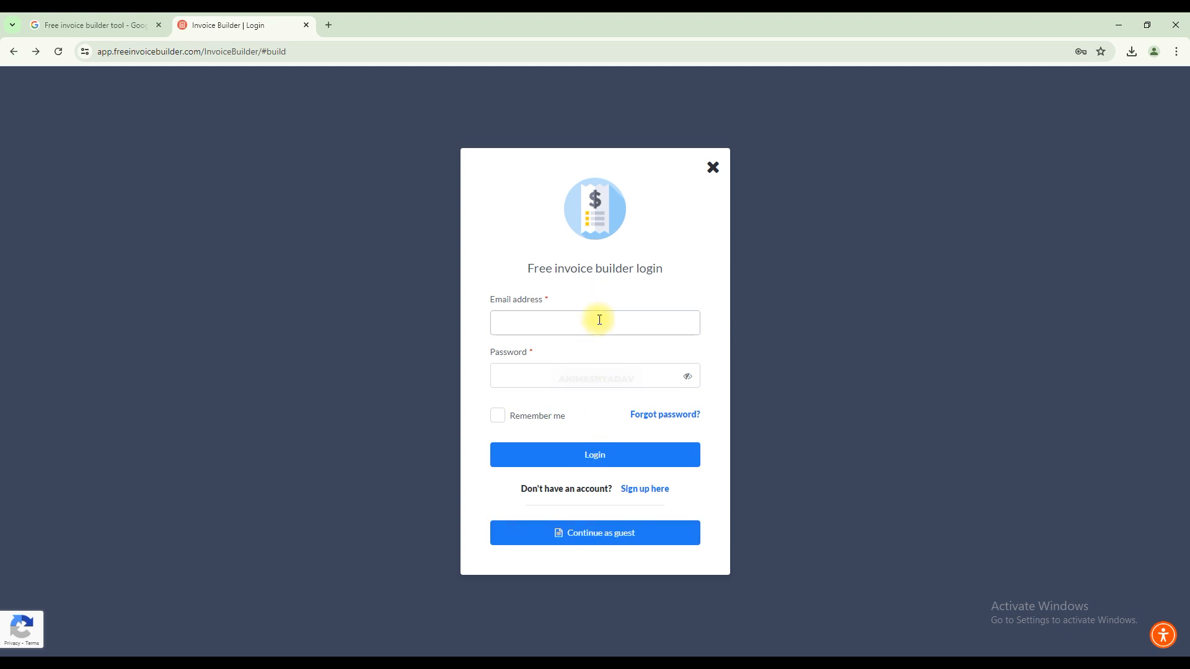
pyautogui.click(599, 539)
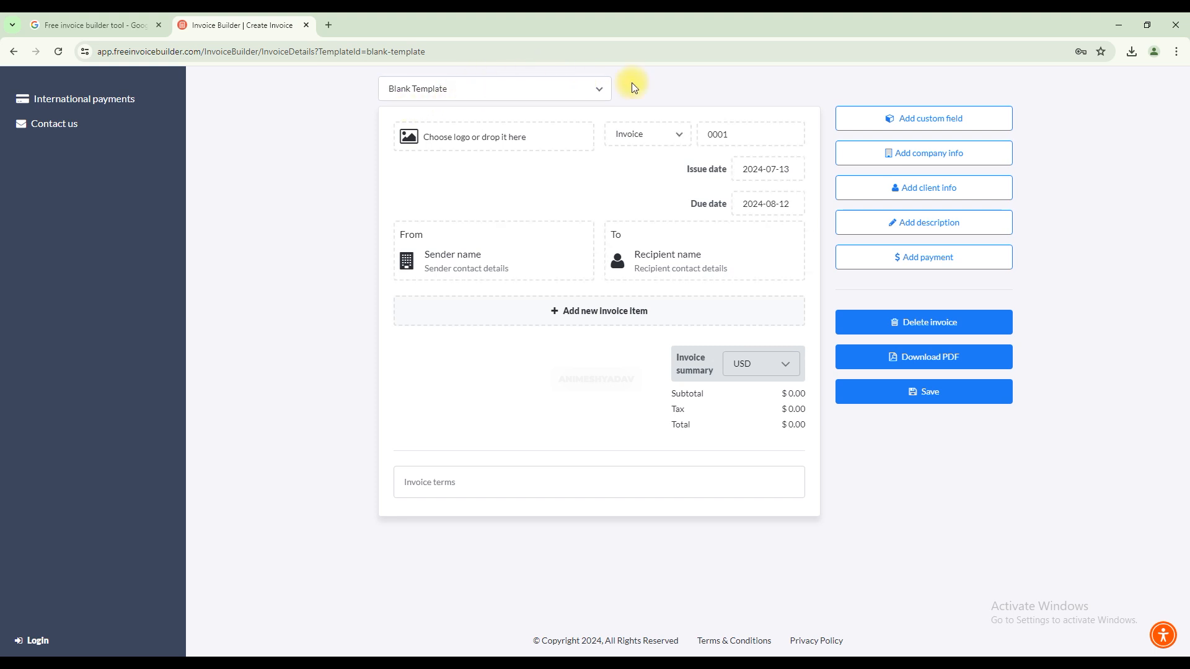
# Look through the list of available invoice templates, leaving Blank Template selected.
pyautogui.click(600, 91)
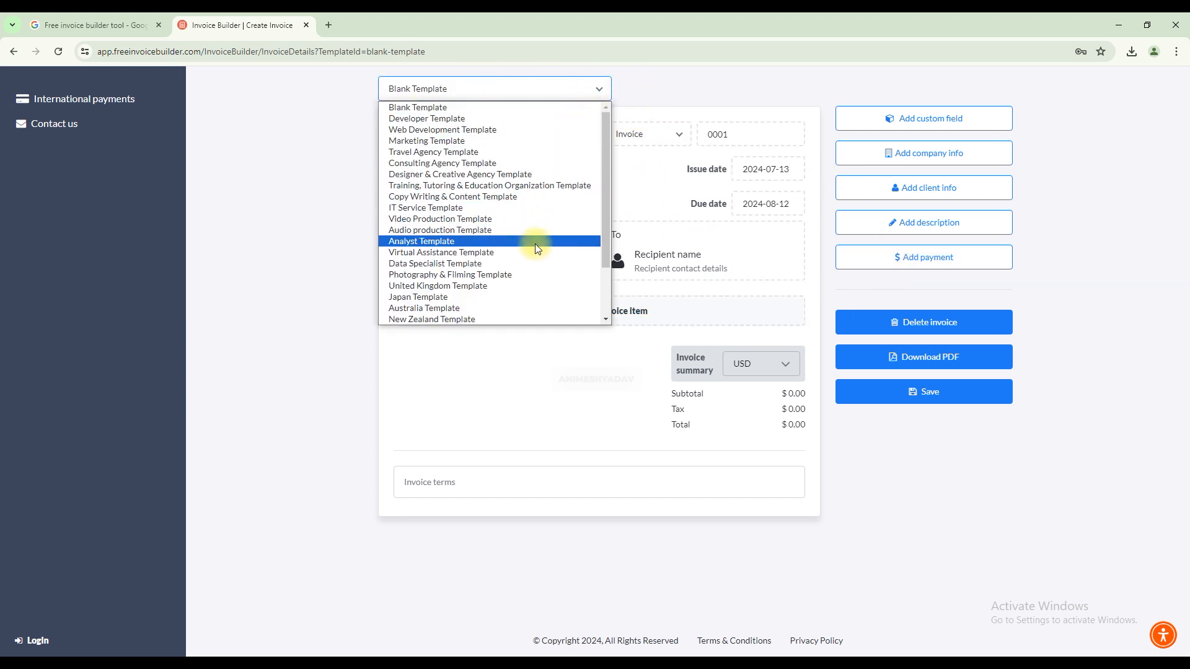
pyautogui.scroll(-1, 530, 296)
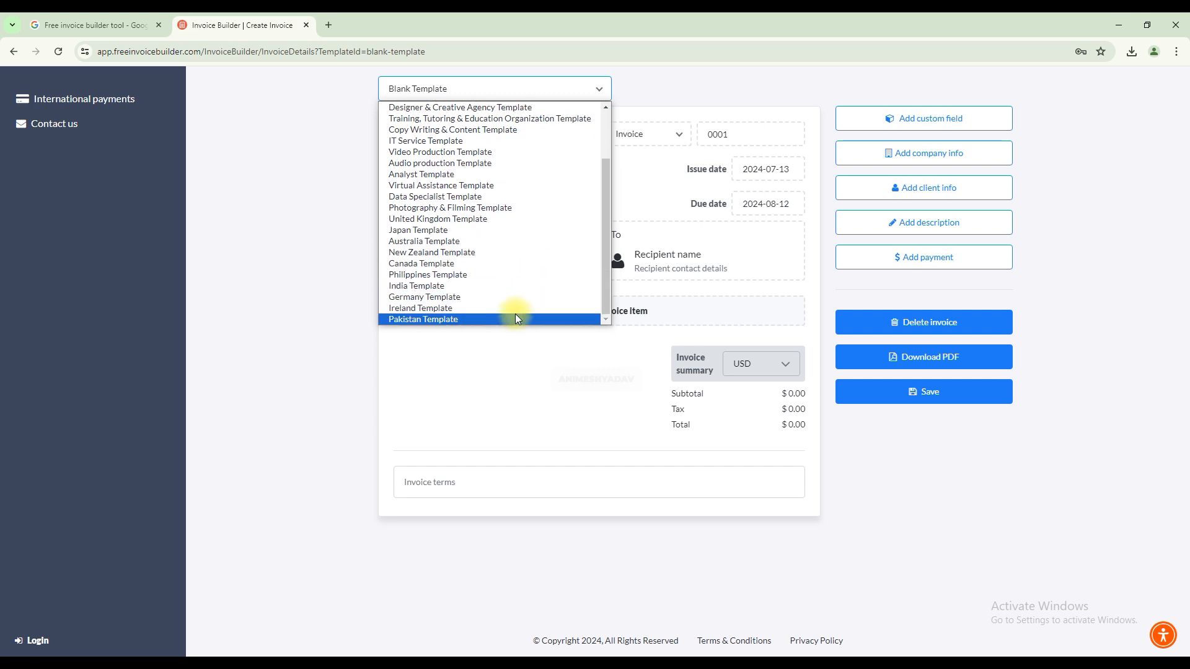
pyautogui.scroll(2, 527, 236)
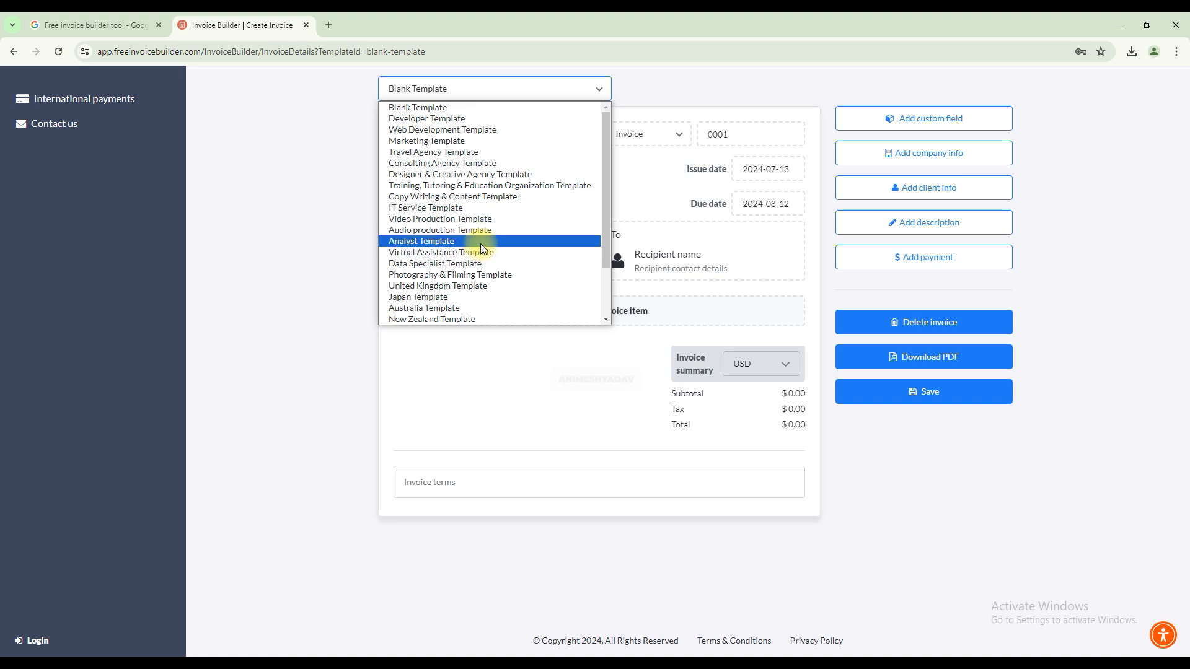
pyautogui.scroll(-2, 533, 262)
pyautogui.scroll(2, 530, 214)
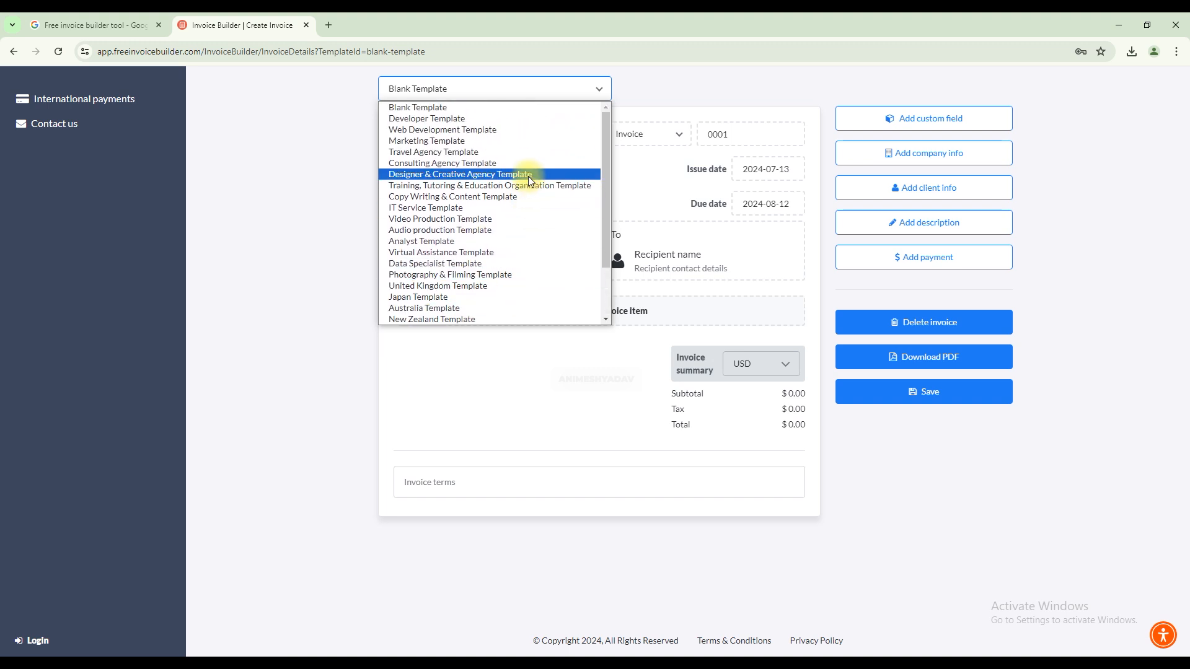
pyautogui.click(710, 71)
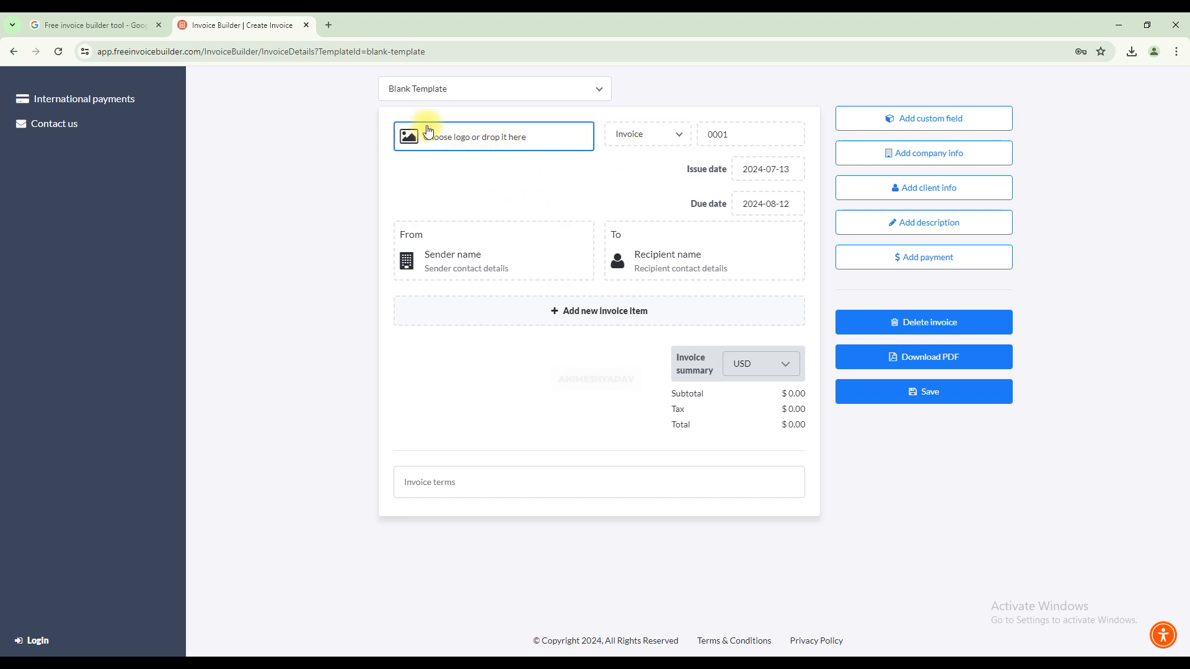
# Upload the portrait photo from the computer as the invoice's logo.
pyautogui.click(459, 141)
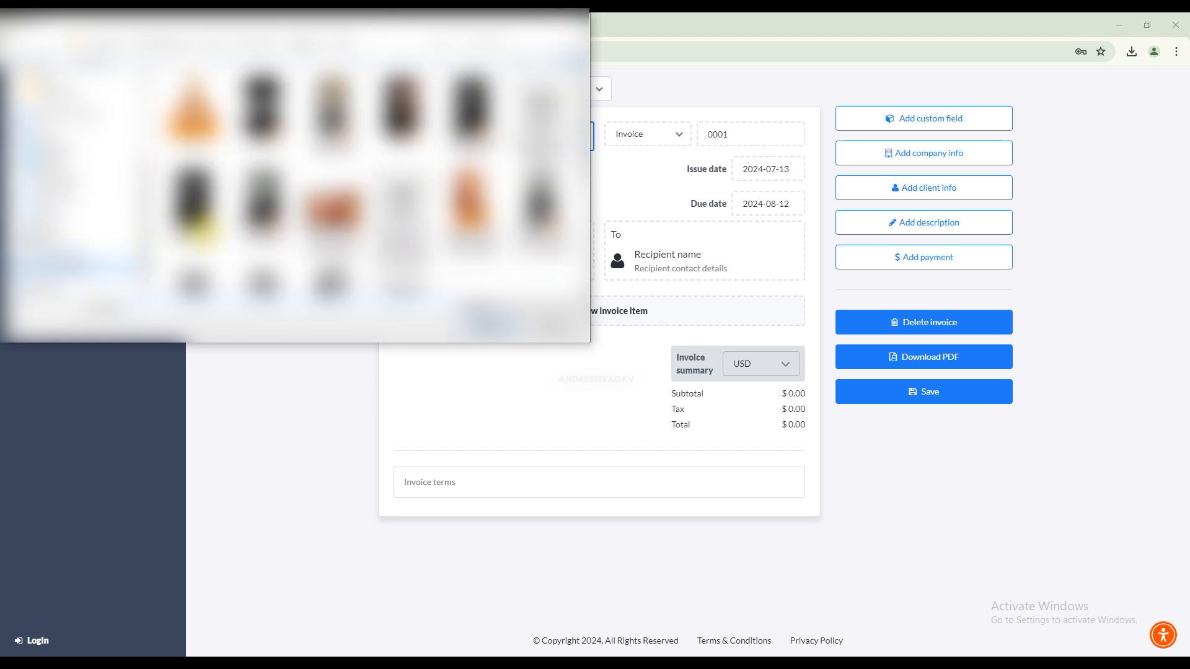
pyautogui.scroll(-3, 353, 223)
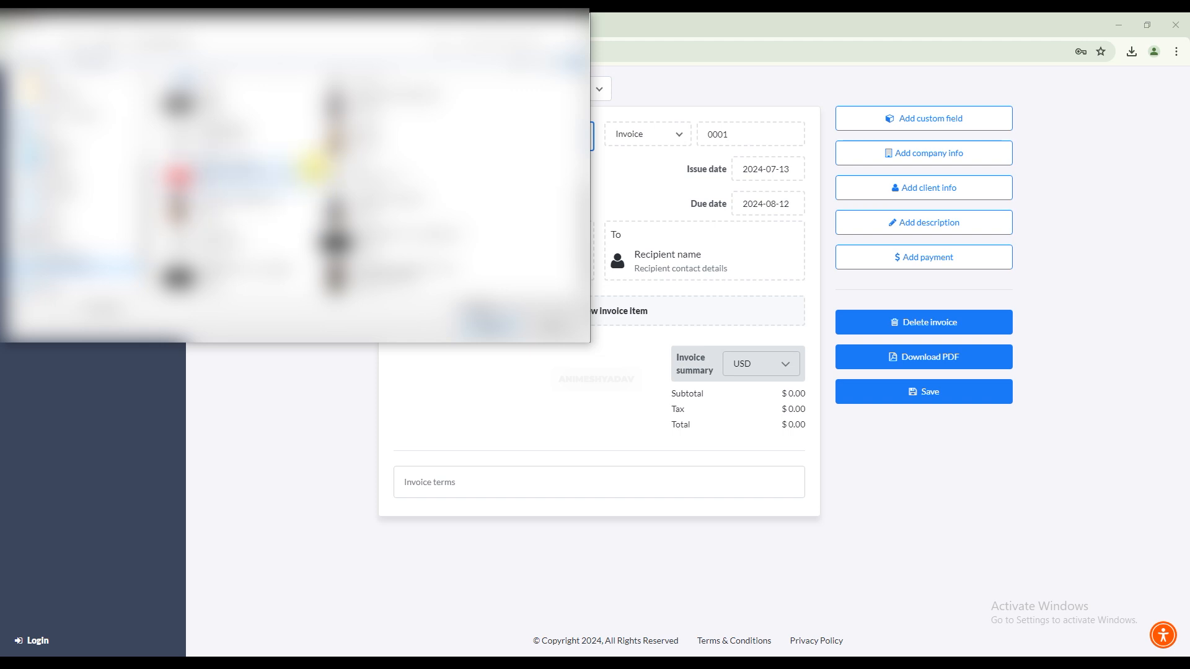
pyautogui.click(354, 102)
pyautogui.click(474, 319)
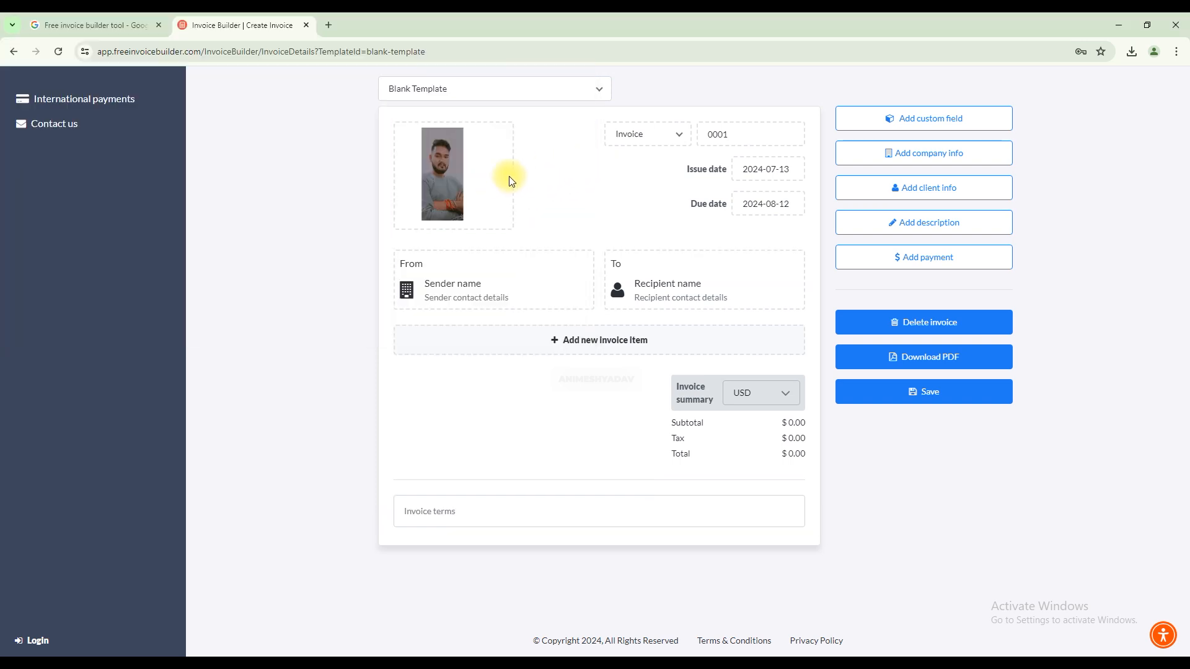
# Review the available document types and choose Invoice.
pyautogui.click(675, 141)
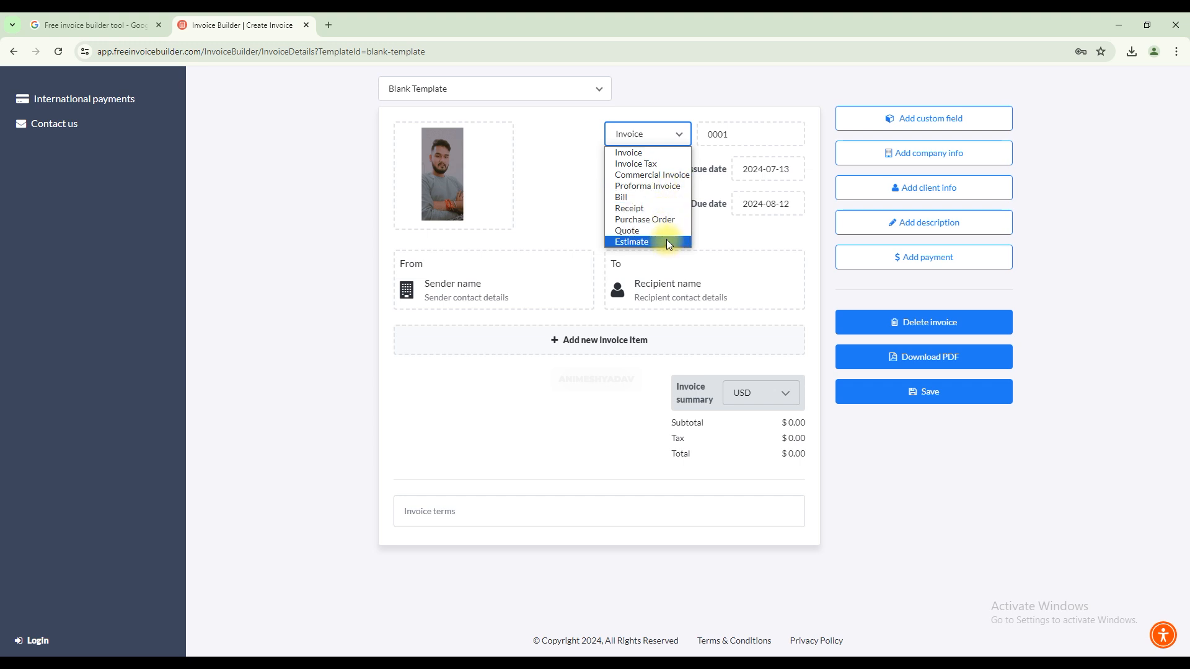
pyautogui.click(666, 144)
pyautogui.click(667, 143)
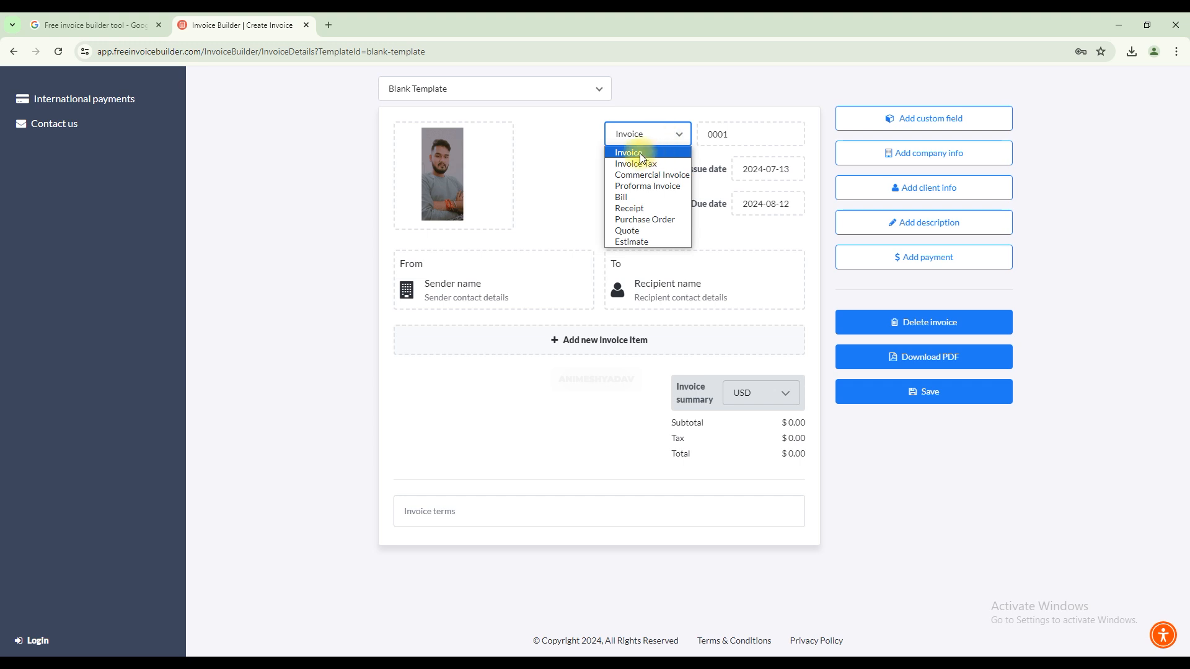
pyautogui.click(640, 152)
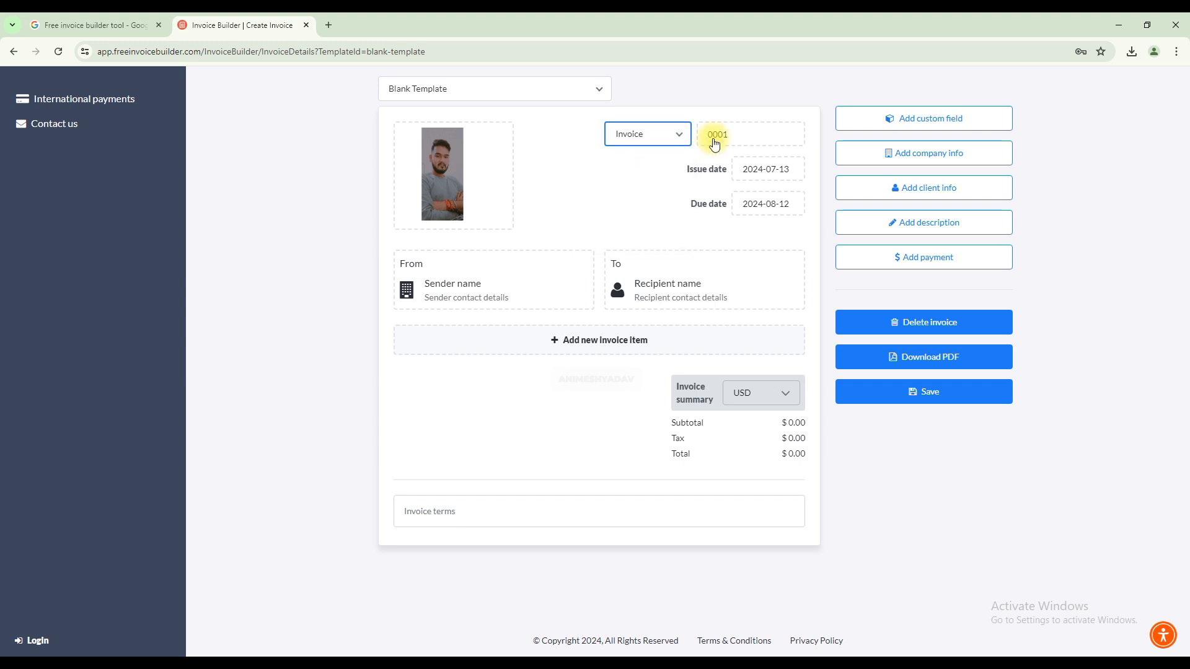
# Examine the invoice number field and the issue date calendar without changing either.
pyautogui.click(740, 135)
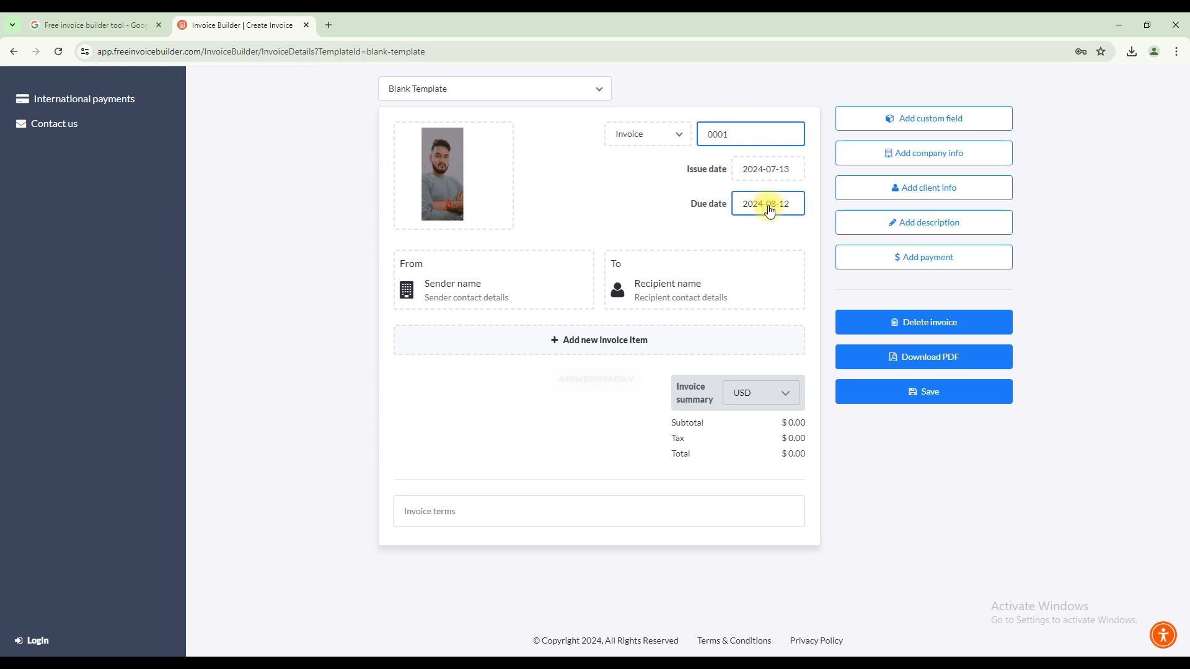
pyautogui.click(767, 171)
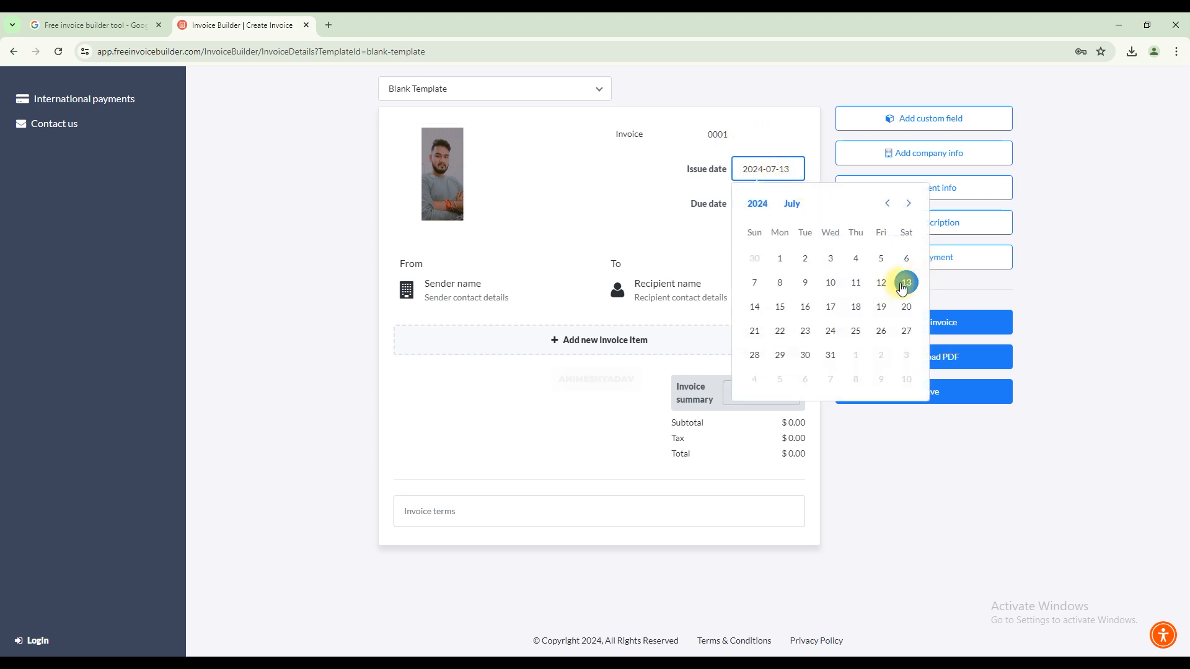
pyautogui.click(1077, 310)
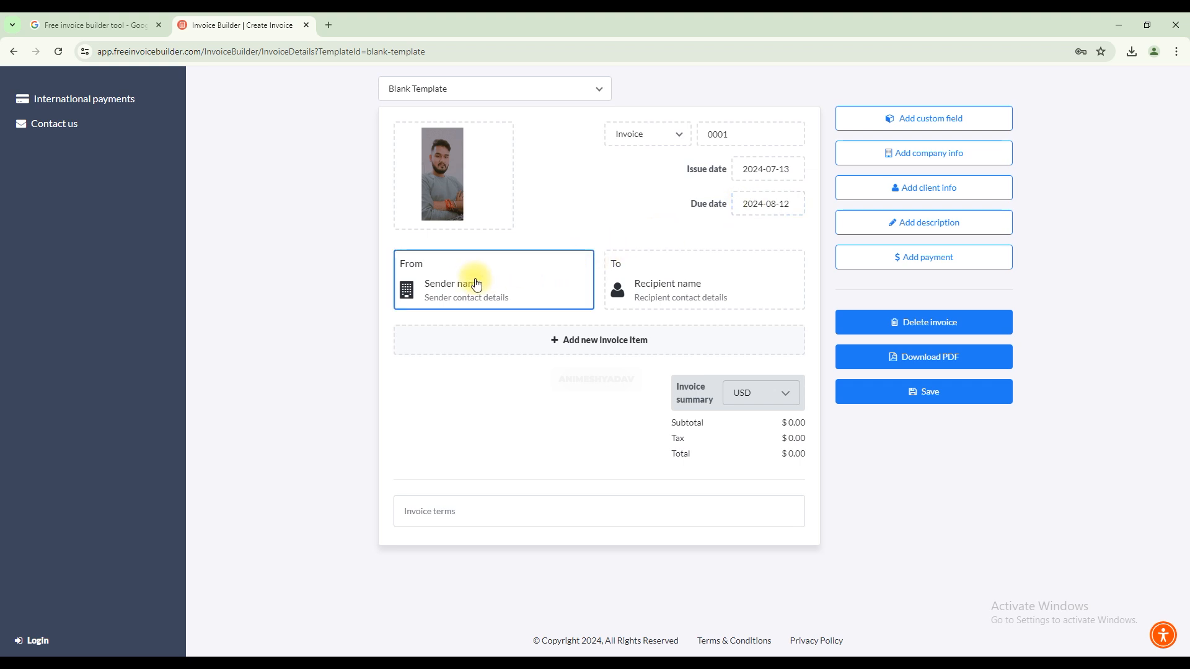
# Open the sender details form, examine its company, tax, name, address and contact fields, and close it without entering data.
pyautogui.click(496, 289)
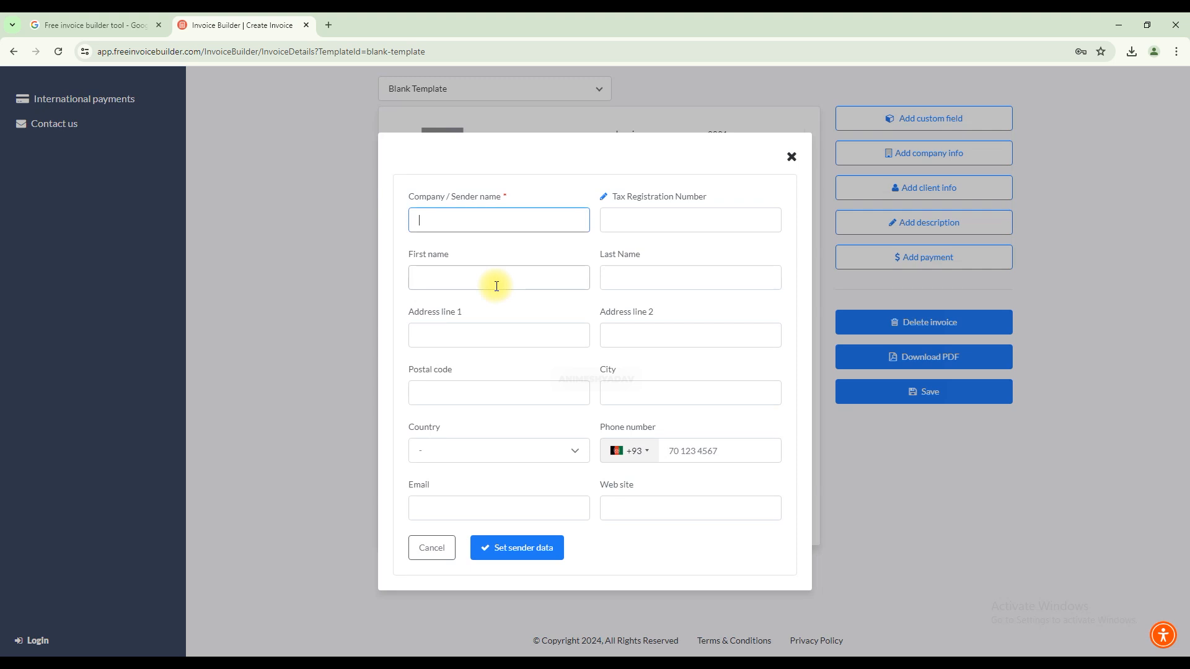
pyautogui.moveTo(409, 196); pyautogui.dragTo(501, 197)
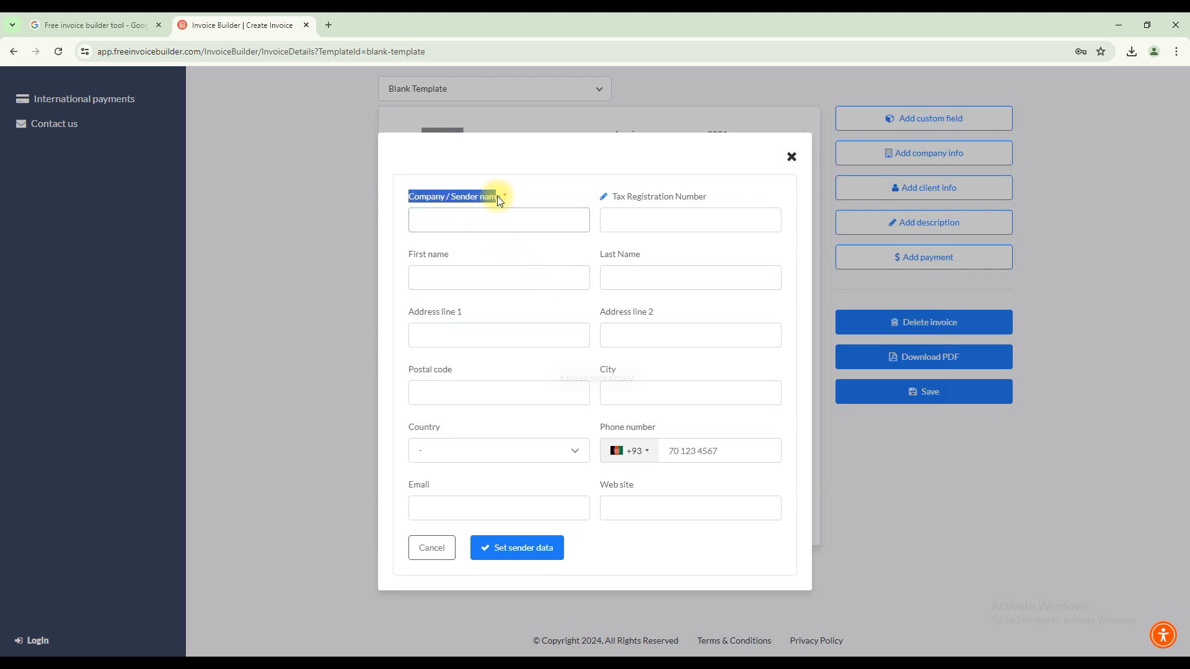
pyautogui.moveTo(623, 198); pyautogui.dragTo(717, 194)
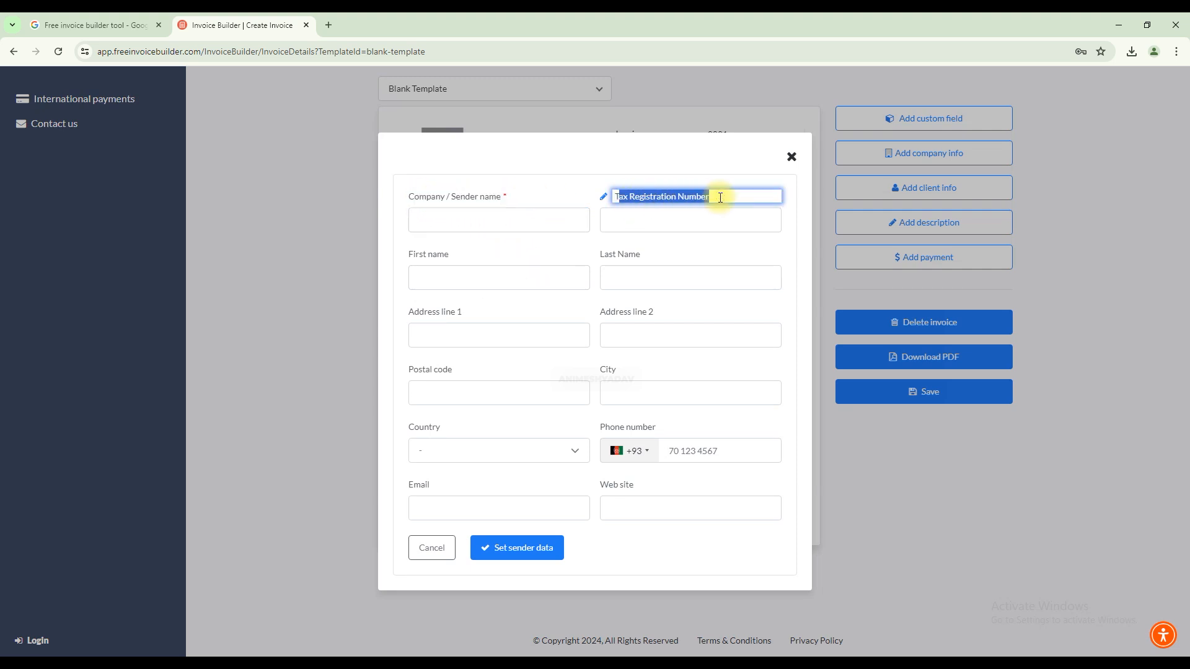
pyautogui.click(699, 244)
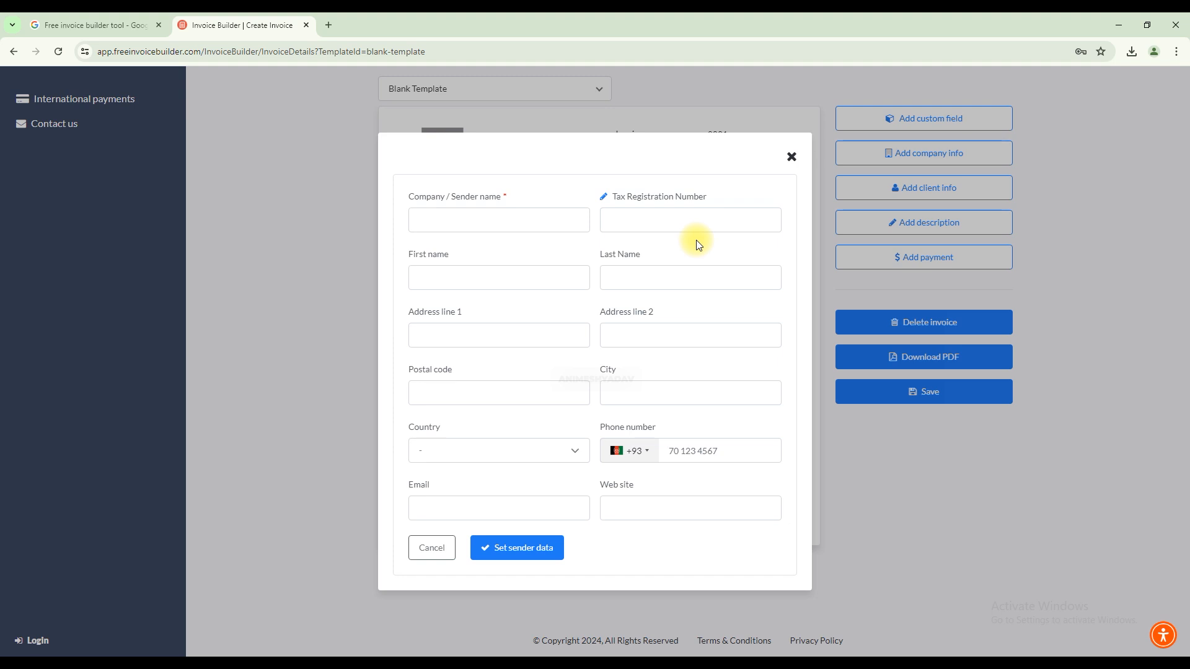
pyautogui.click(545, 276)
pyautogui.click(644, 287)
pyautogui.click(541, 336)
pyautogui.click(525, 394)
pyautogui.click(629, 395)
pyautogui.click(503, 452)
pyautogui.click(696, 449)
pyautogui.click(690, 448)
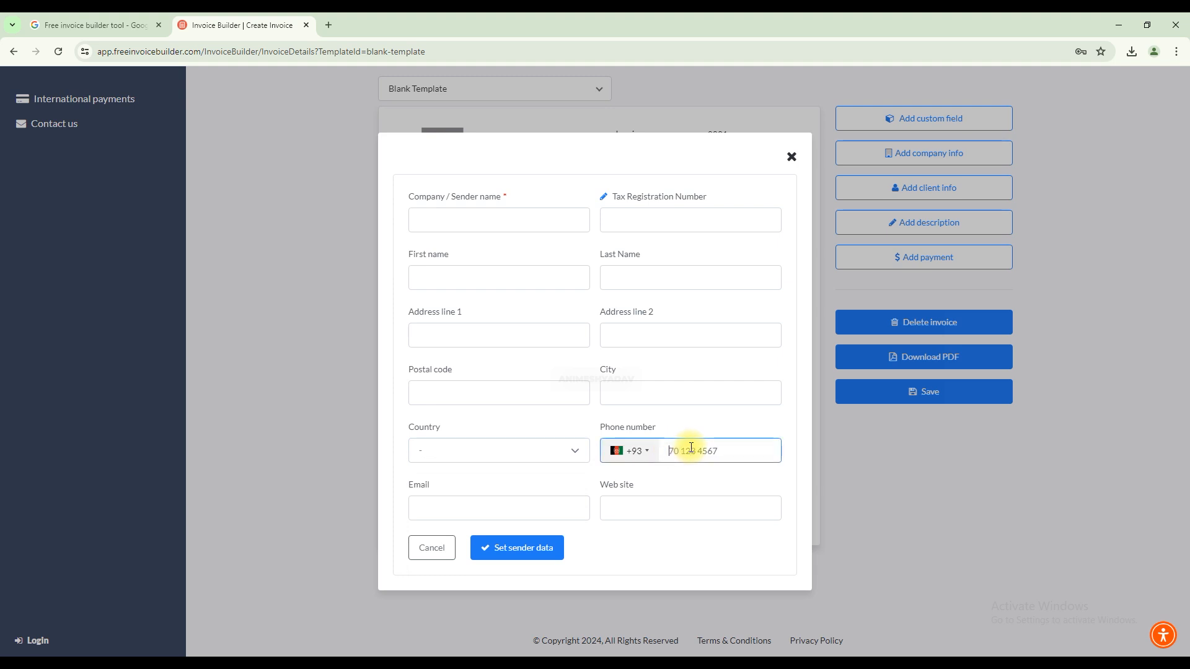
pyautogui.click(488, 510)
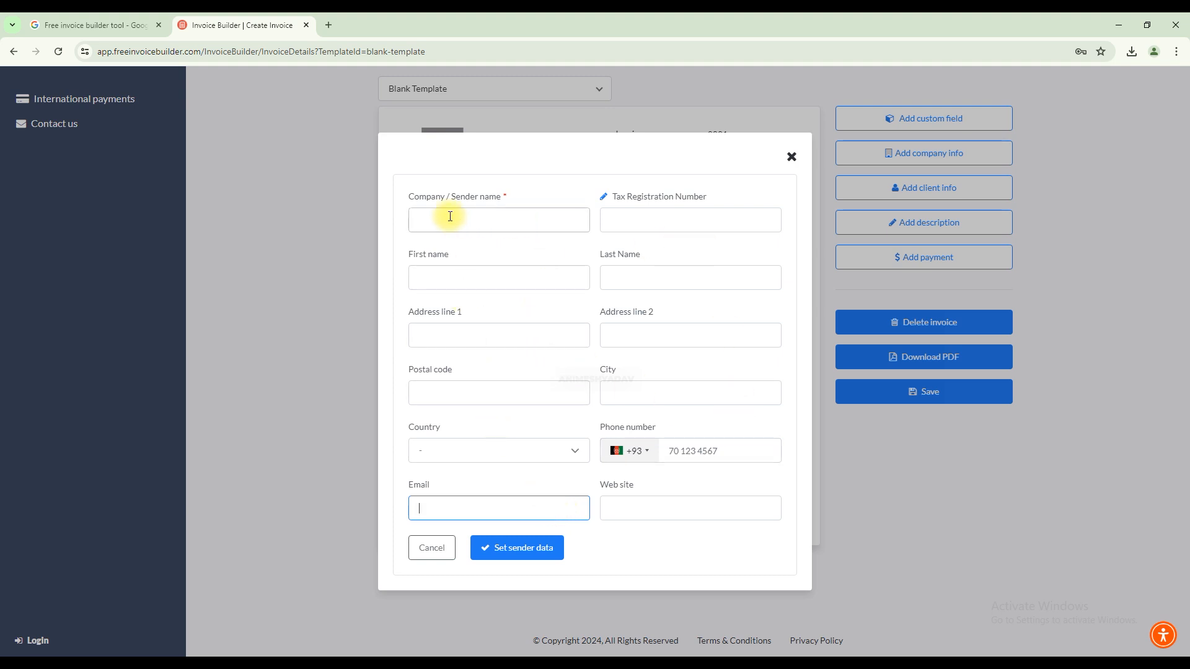
pyautogui.moveTo(466, 196); pyautogui.dragTo(480, 197)
pyautogui.click(512, 195)
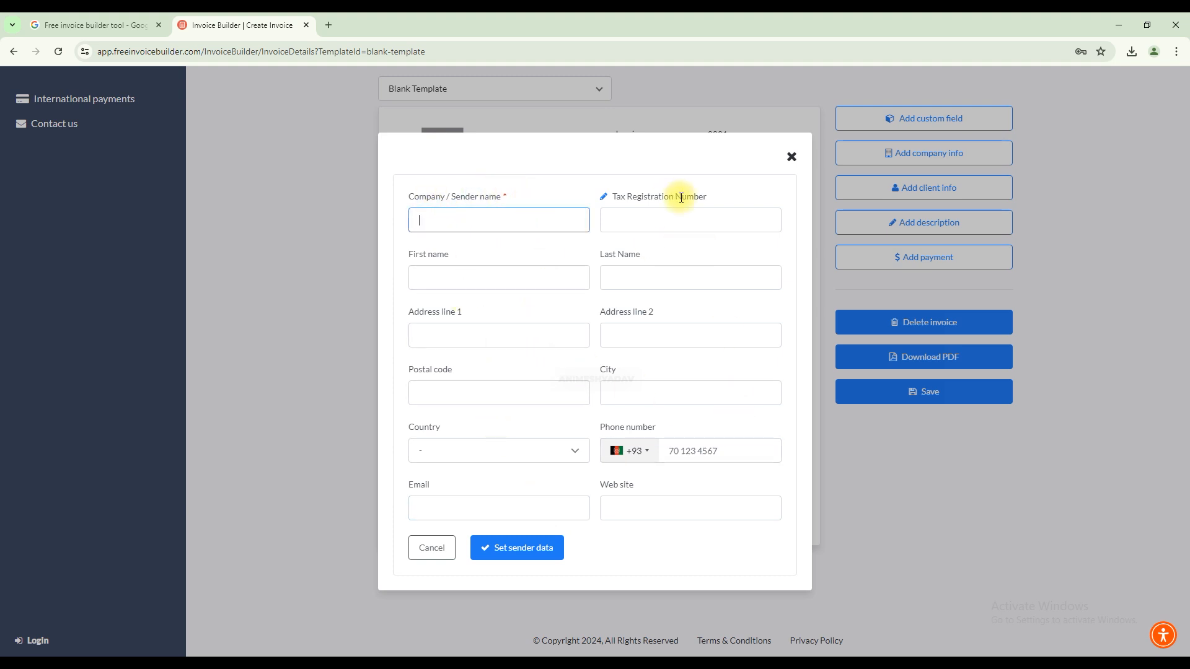
pyautogui.click(791, 157)
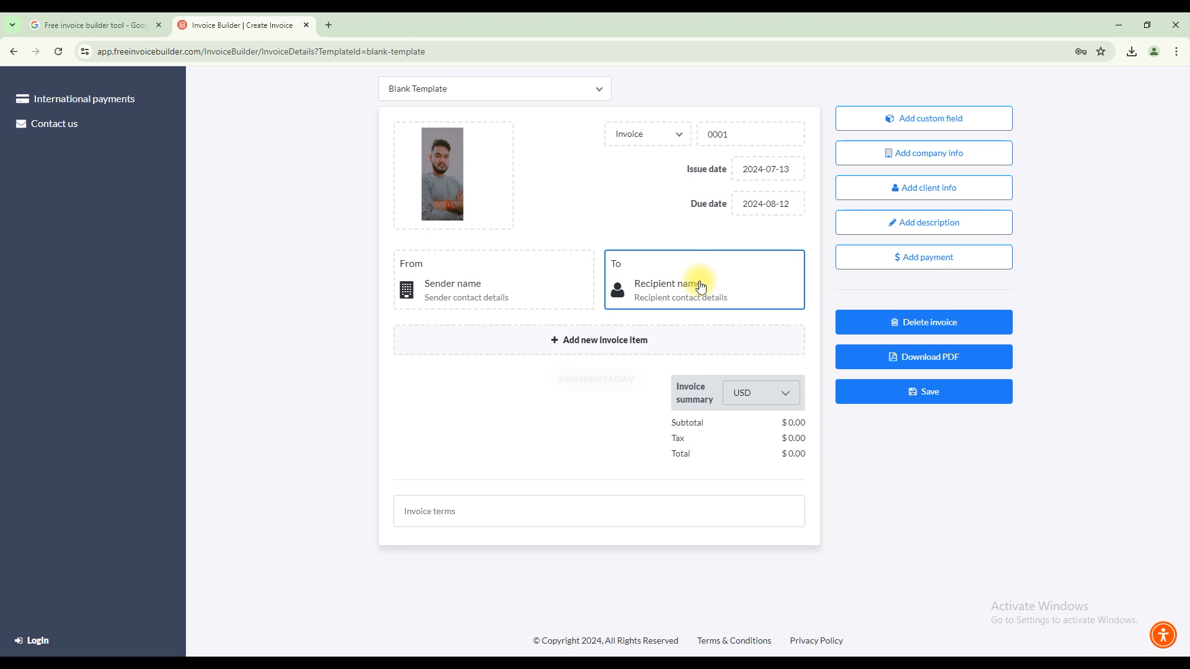
# Open the invoice's recipient information and set the invoice currency to Canadian Dollar.
pyautogui.click(753, 284)
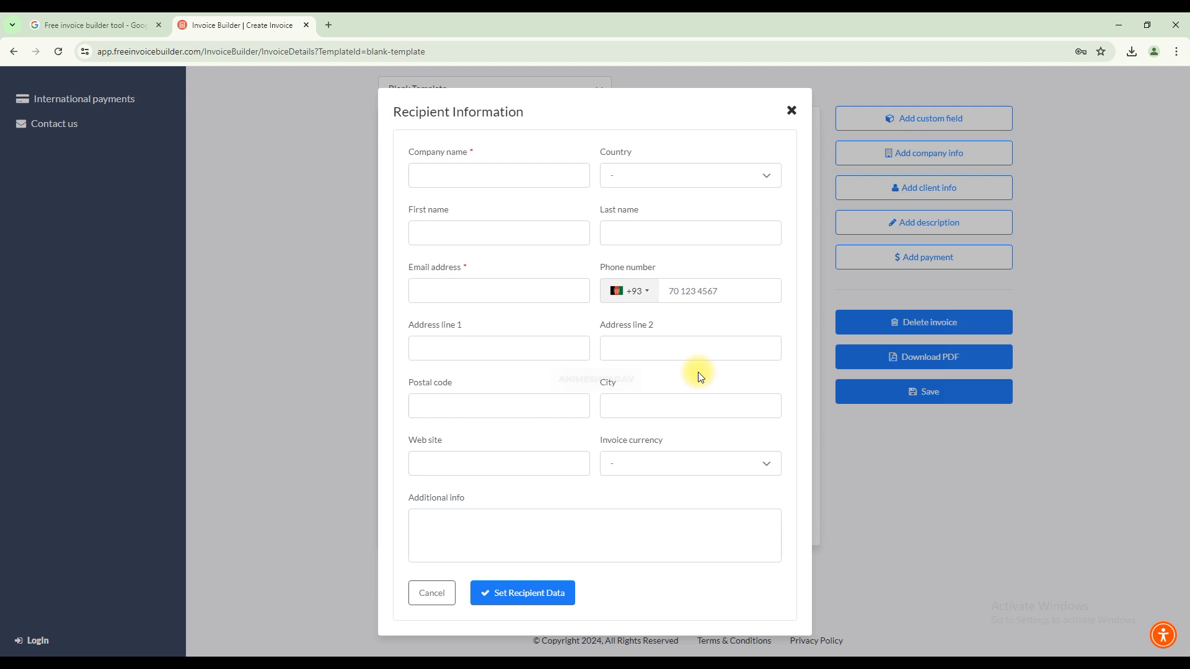
pyautogui.click(758, 462)
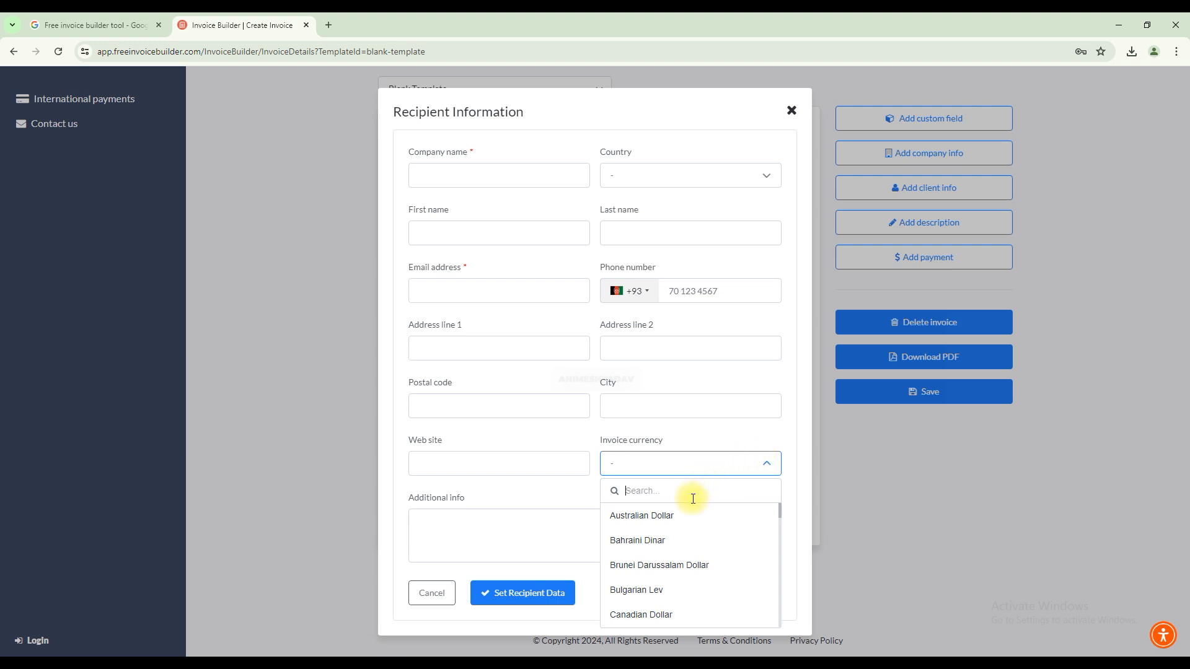
pyautogui.write('Us')
pyautogui.press('BackSpace')
pyautogui.press('BackSpace')
pyautogui.write('Can')
pyautogui.press('Return')
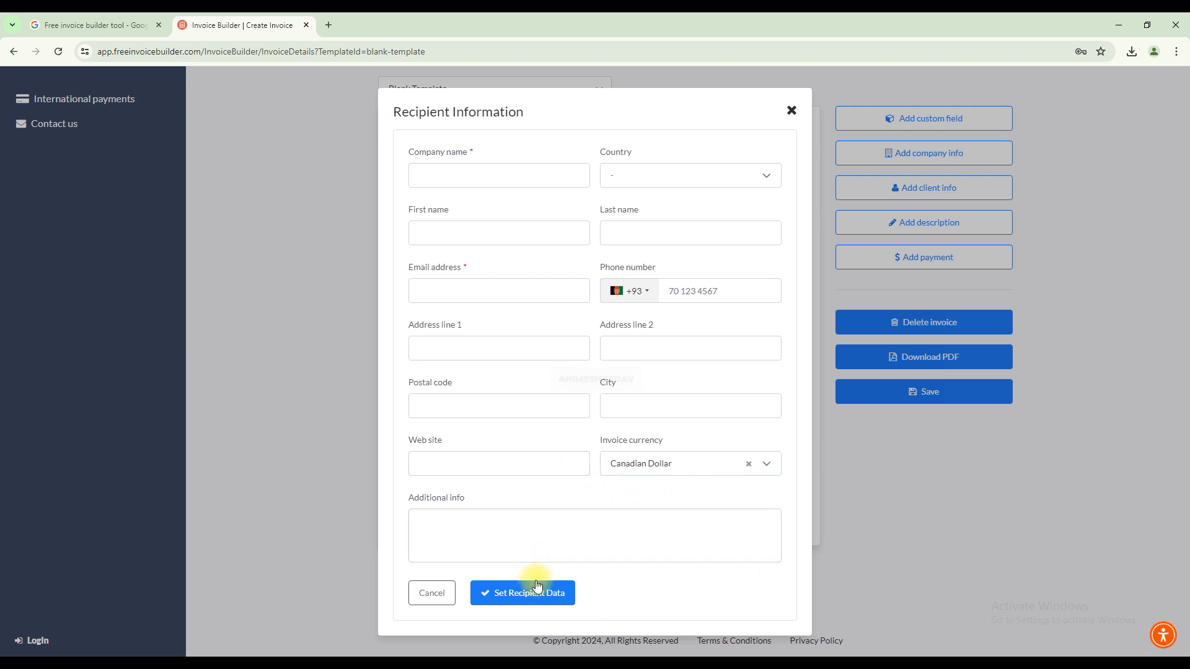
# Enter Invoiceia as the recipient's company name and set the recipient's country to Canada.
pyautogui.click(503, 177)
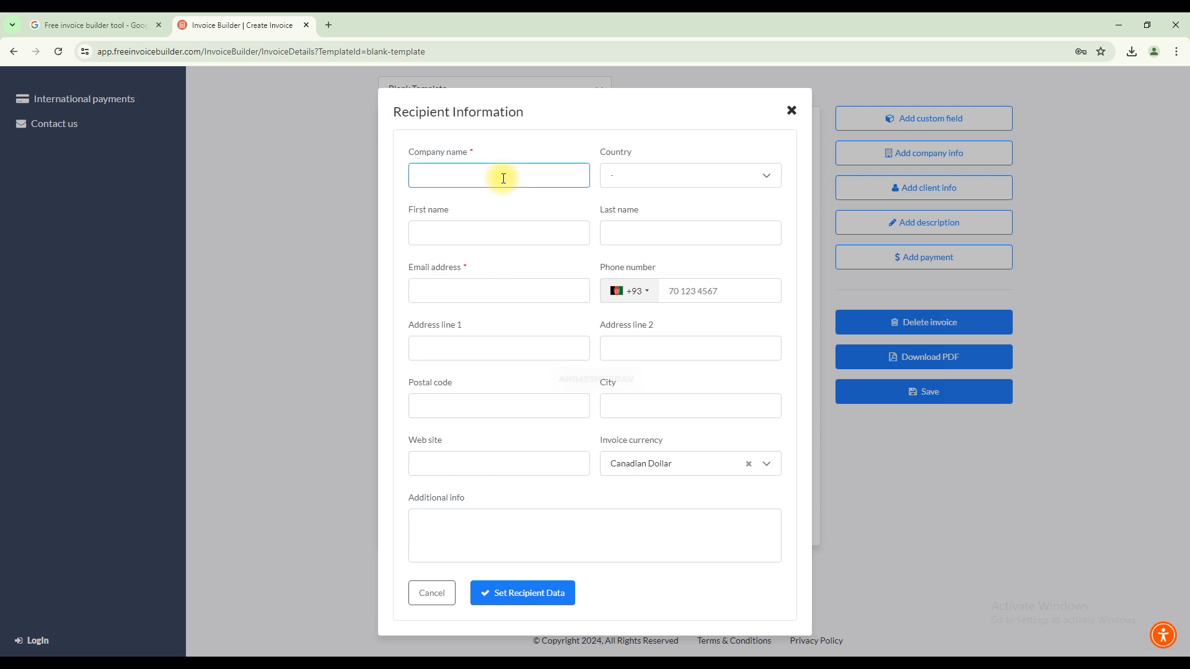
pyautogui.write('Invoice')
pyautogui.click(752, 177)
pyautogui.scroll(-4, 691, 269)
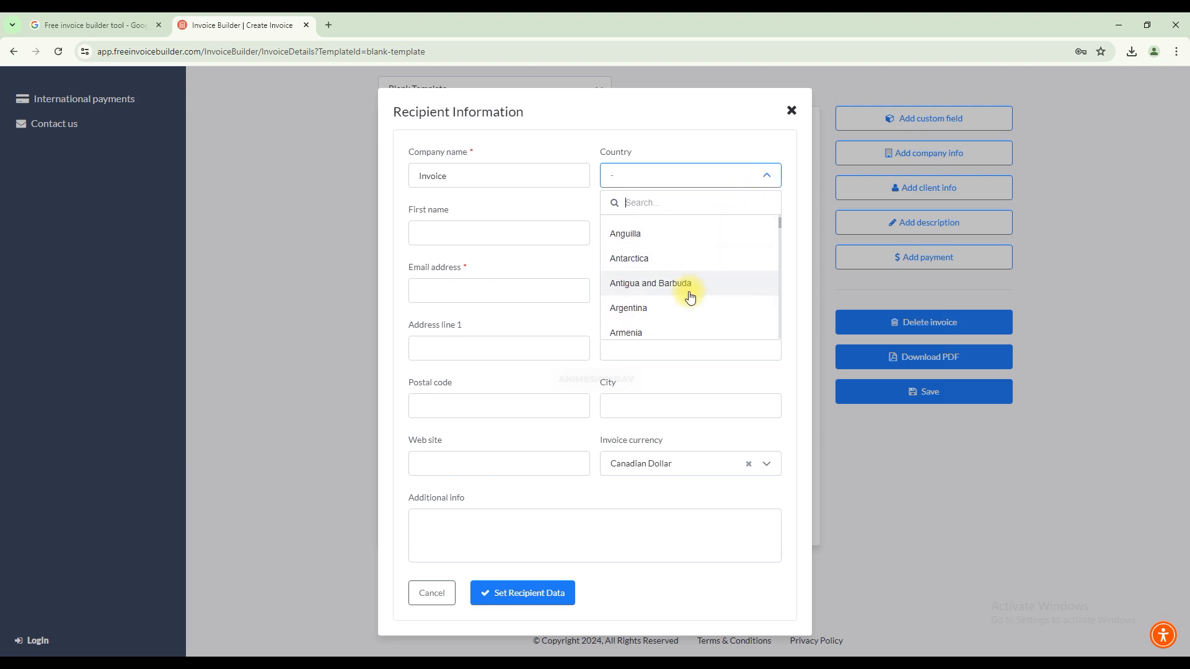
pyautogui.click(692, 280)
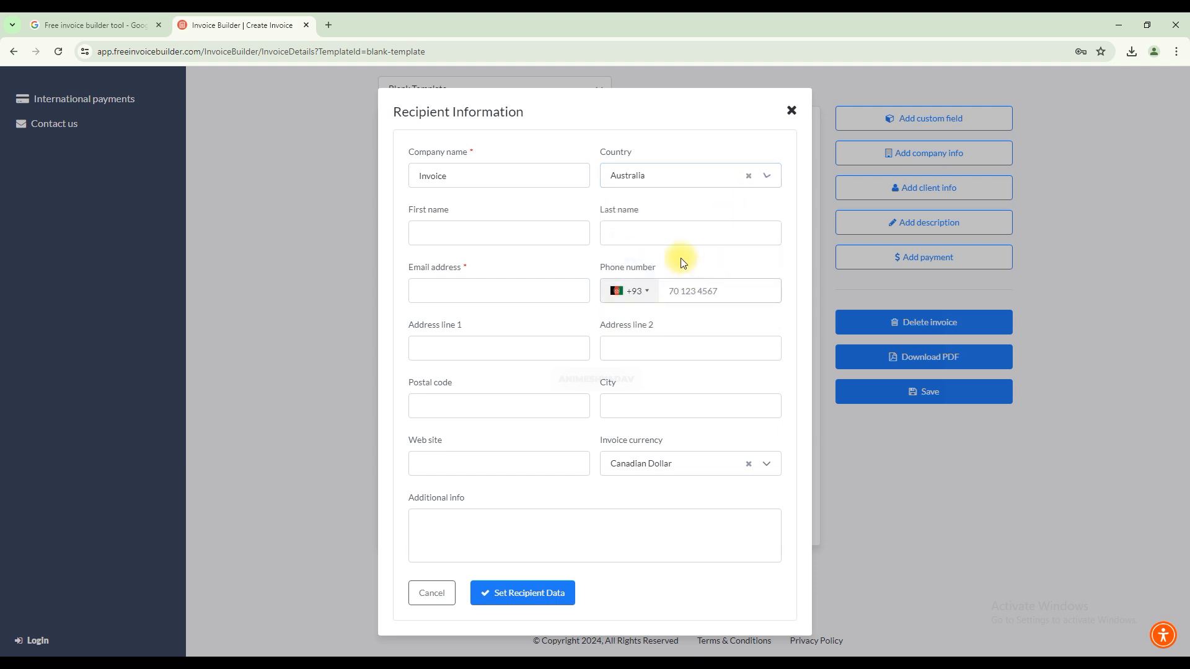
pyautogui.click(680, 171)
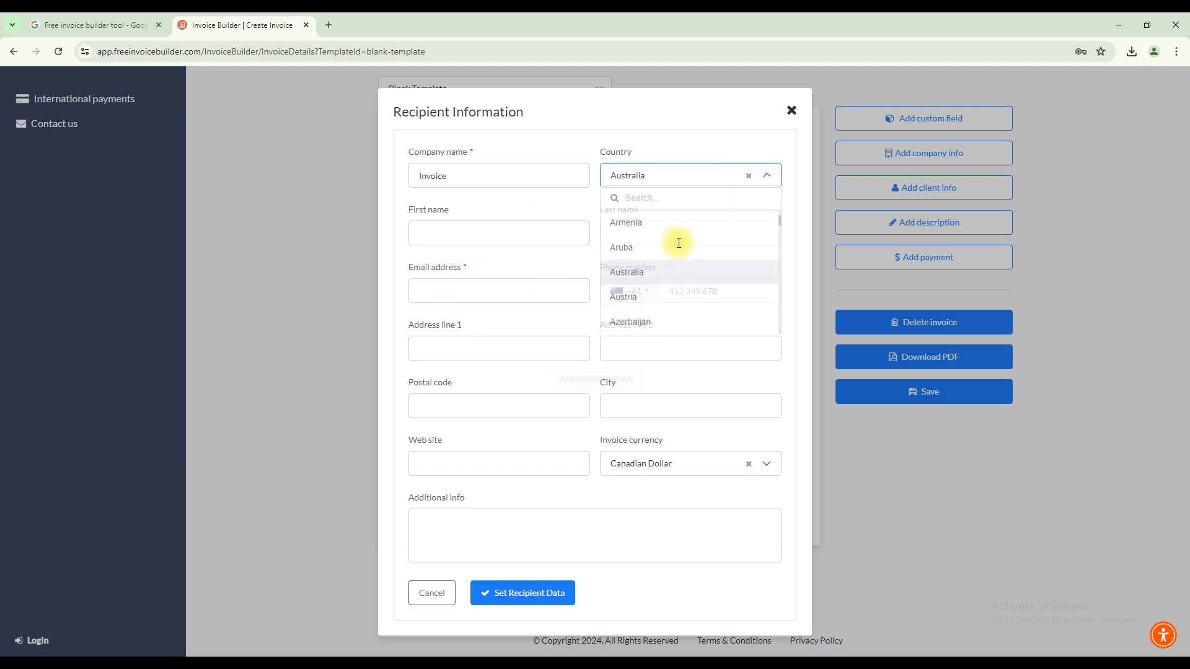
pyautogui.scroll(-5, 656, 217)
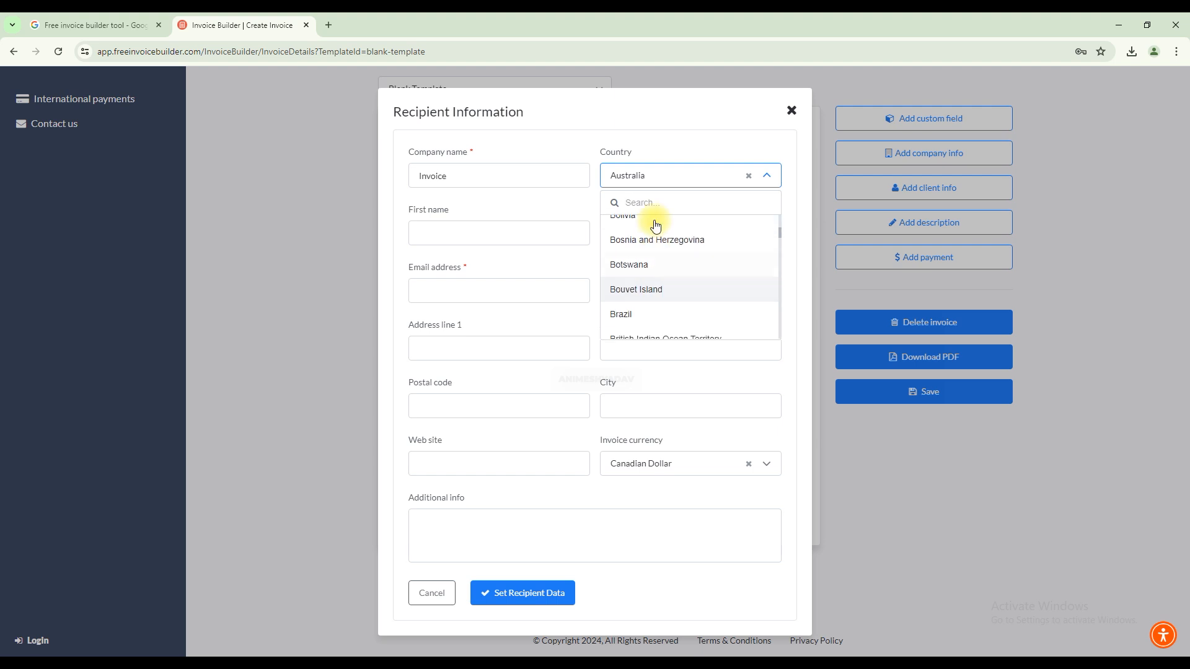
pyautogui.click(645, 176)
pyautogui.click(671, 180)
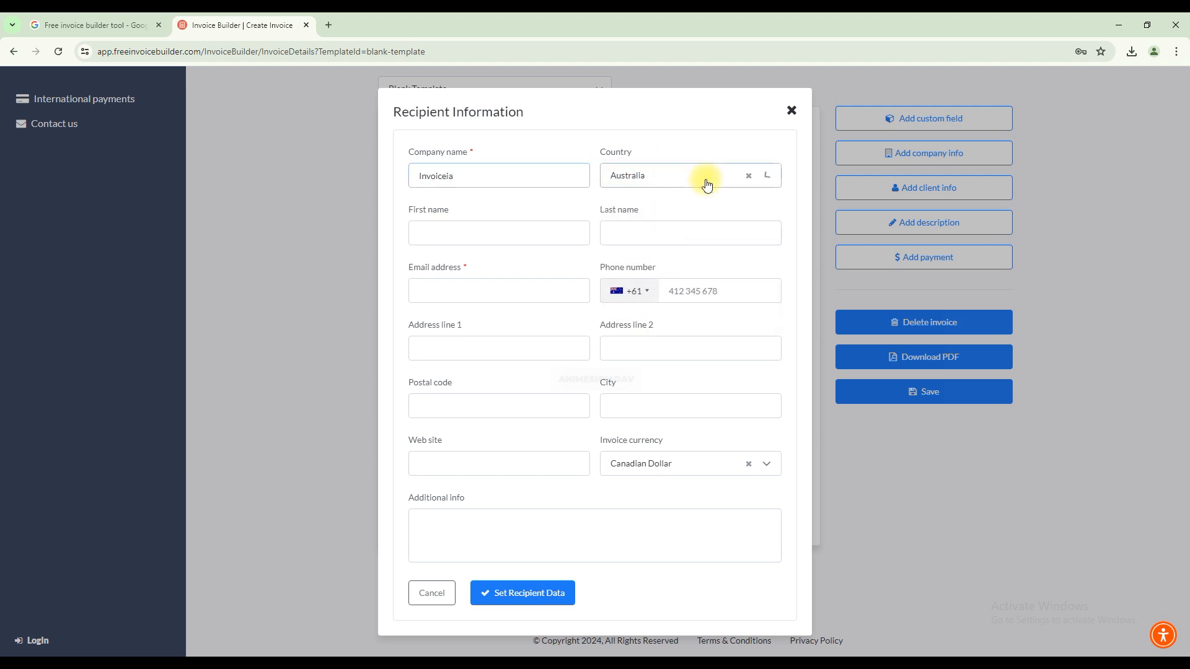
pyautogui.write('ca')
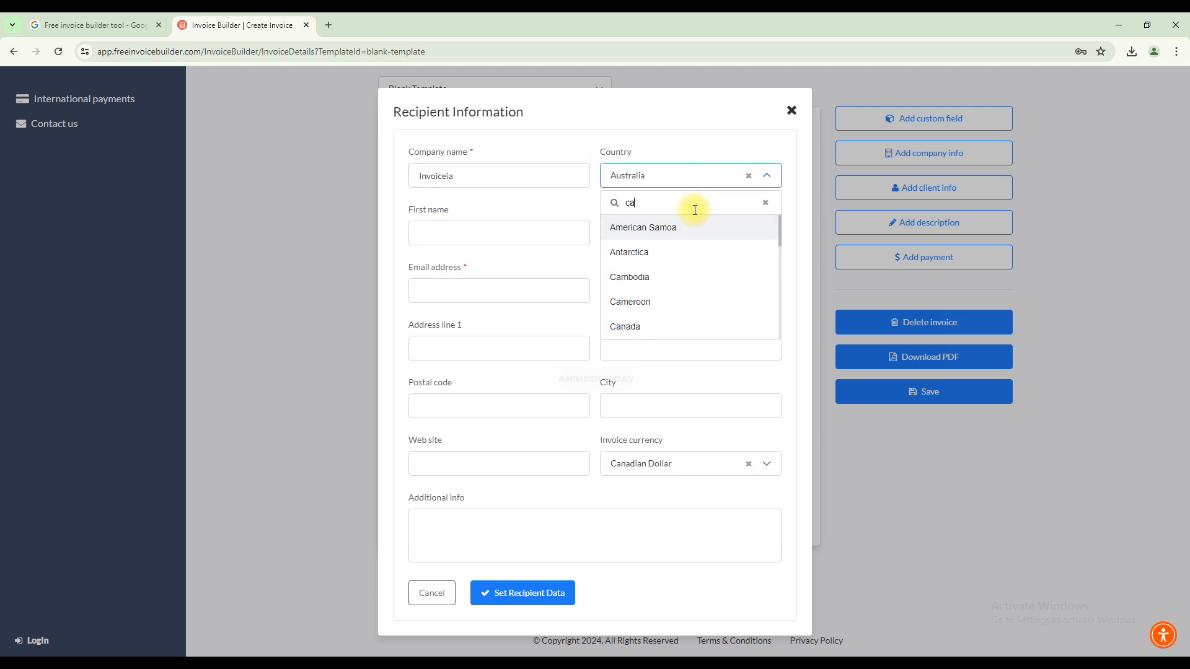
pyautogui.click(662, 326)
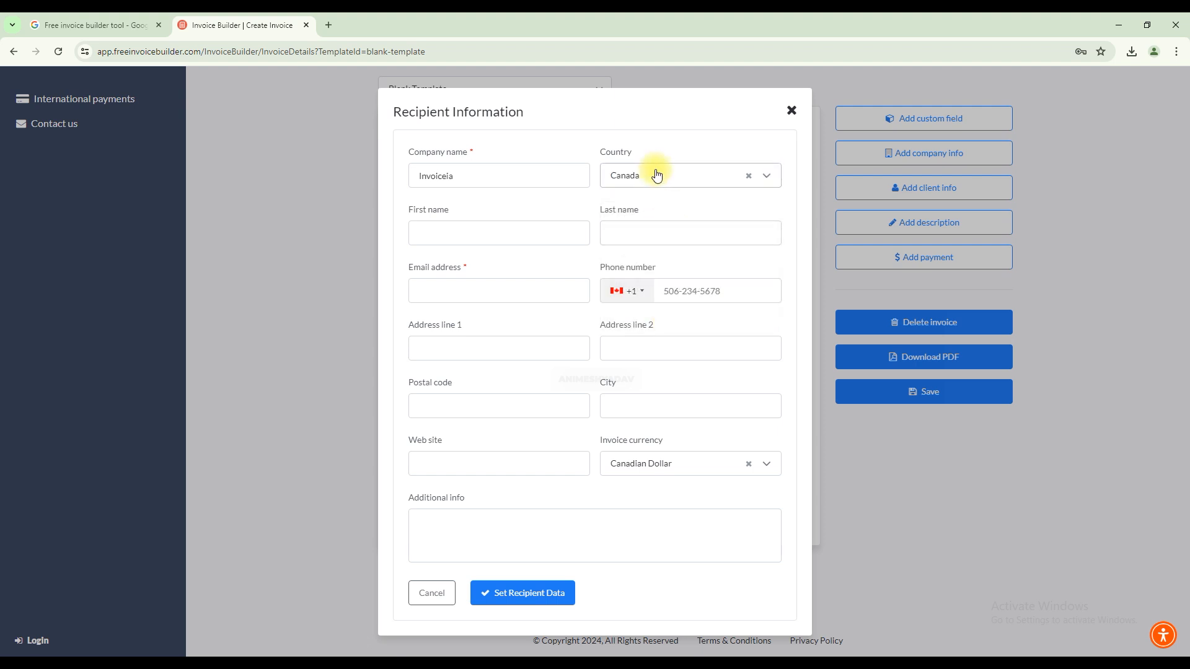
# Enter the recipient's e-mail address and apply the recipient data to the invoice.
pyautogui.click(694, 289)
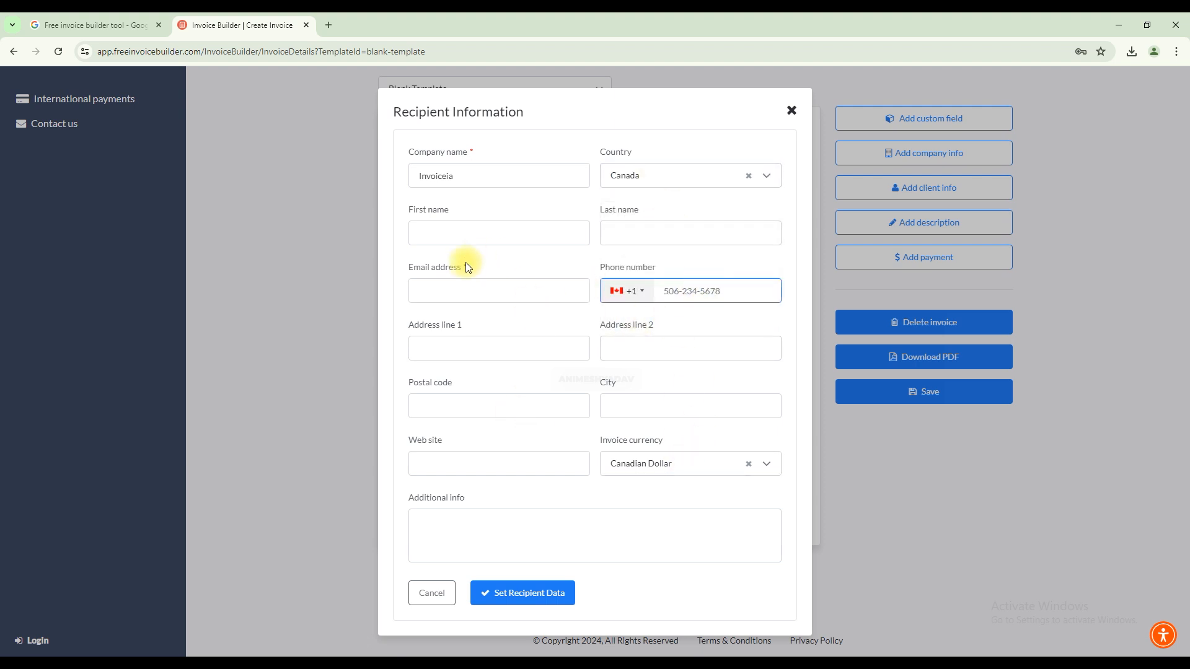
pyautogui.click(478, 290)
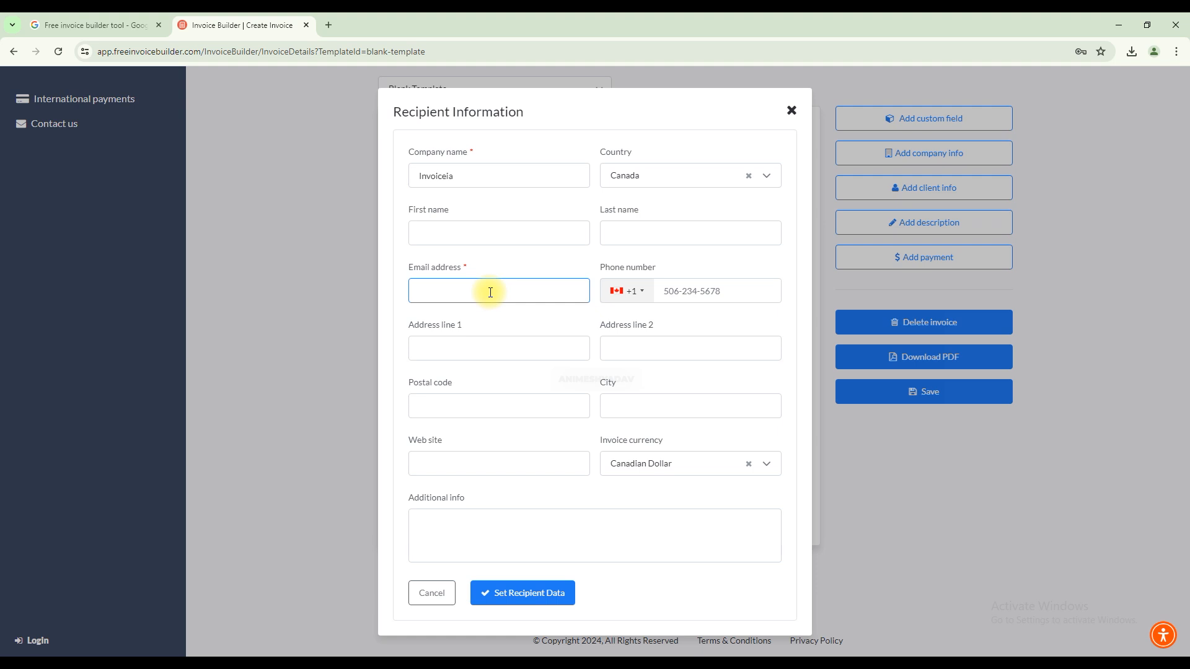
pyautogui.click(521, 594)
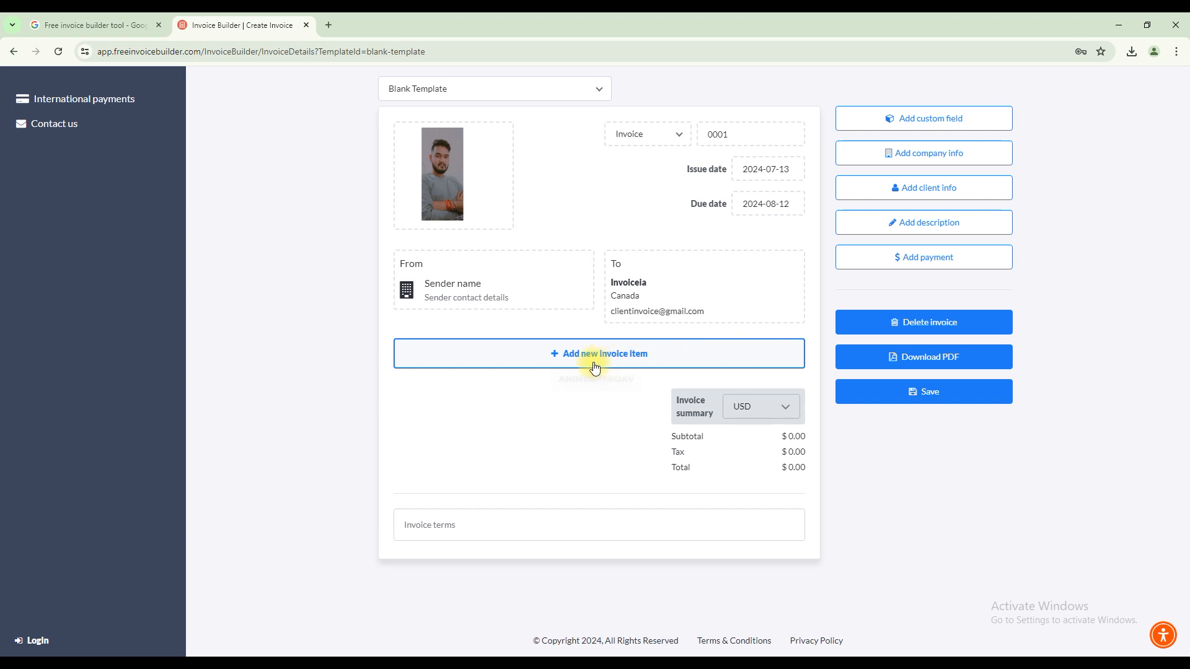
# Add a new invoice item and name it Instagram Reels Editing.
pyautogui.click(635, 354)
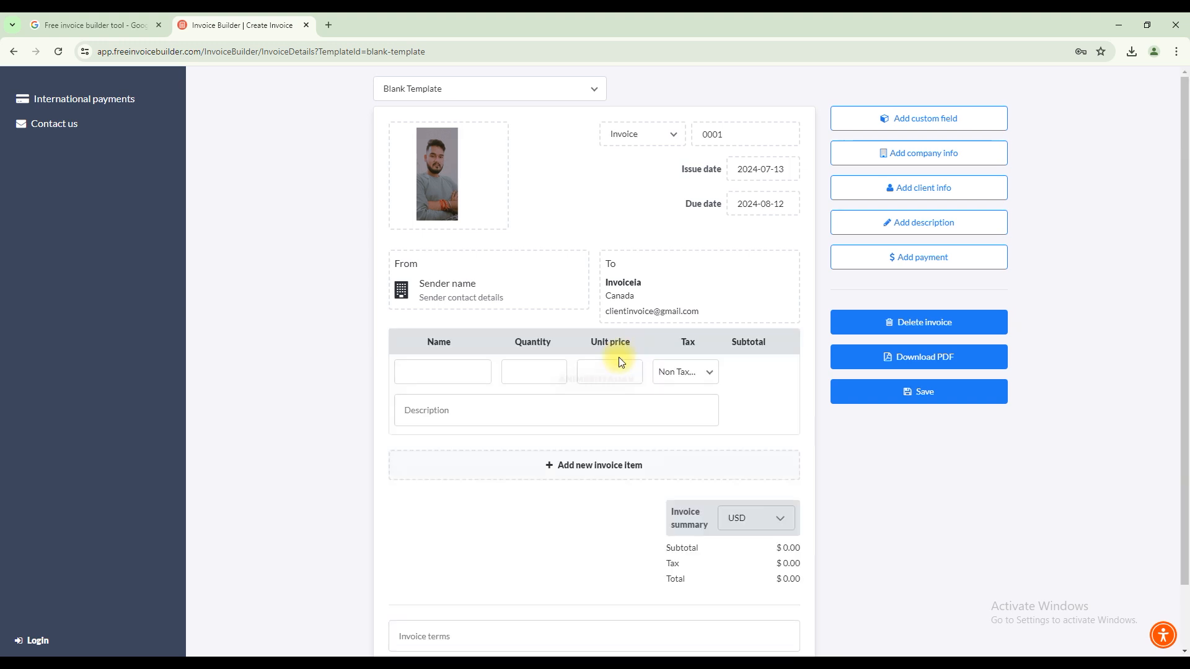
pyautogui.click(450, 372)
pyautogui.write('10')
pyautogui.write(' Reels')
pyautogui.write(' Ed')
pyautogui.press('BackSpace')
pyautogui.press('BackSpace')
pyautogui.press('BackSpace')
pyautogui.press('BackSpace')
pyautogui.press('BackSpace')
pyautogui.press('BackSpace')
pyautogui.press('BackSpace')
pyautogui.press('BackSpace')
pyautogui.press('BackSpace')
pyautogui.press('BackSpace')
pyautogui.write('Instagram Reels Editing')
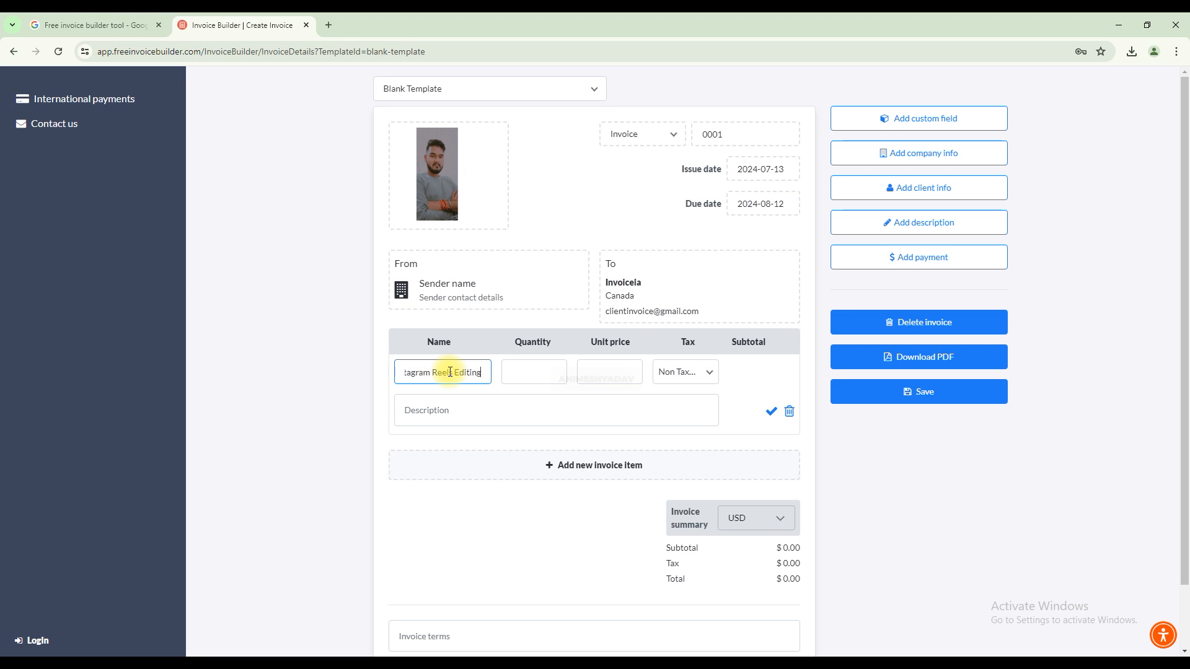
# Give the Instagram Reels Editing item a quantity of 10 and a unit price of 50, keep it non-taxable, and confirm the item.
pyautogui.click(525, 373)
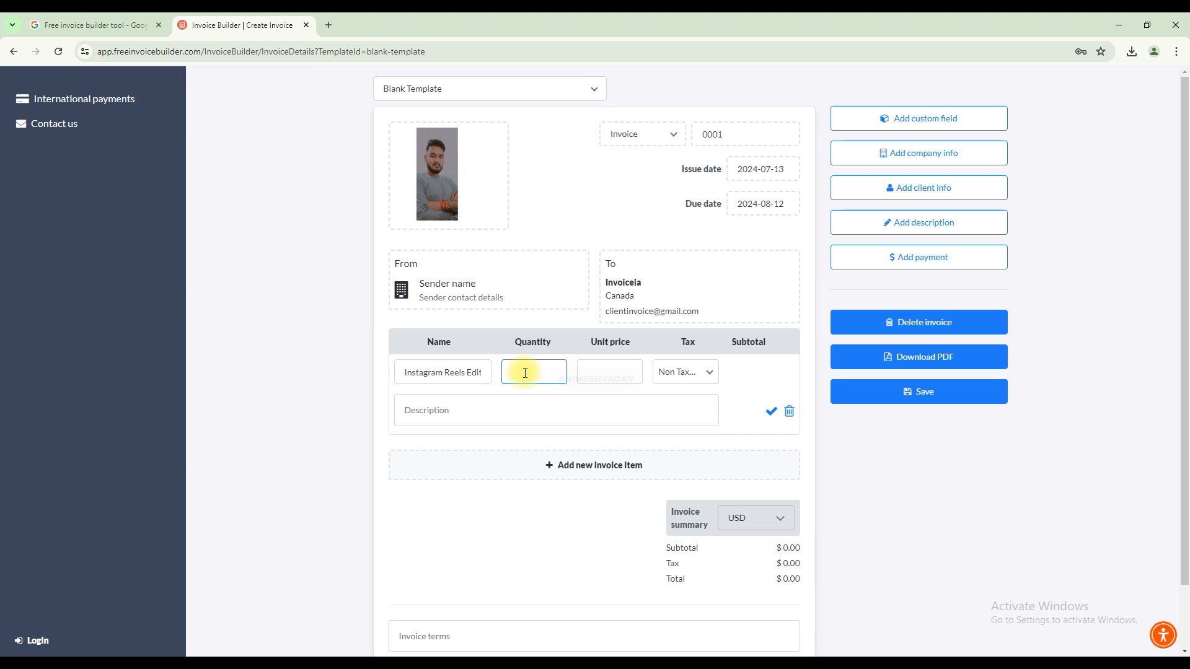
pyautogui.write('10')
pyautogui.click(618, 374)
pyautogui.write('50')
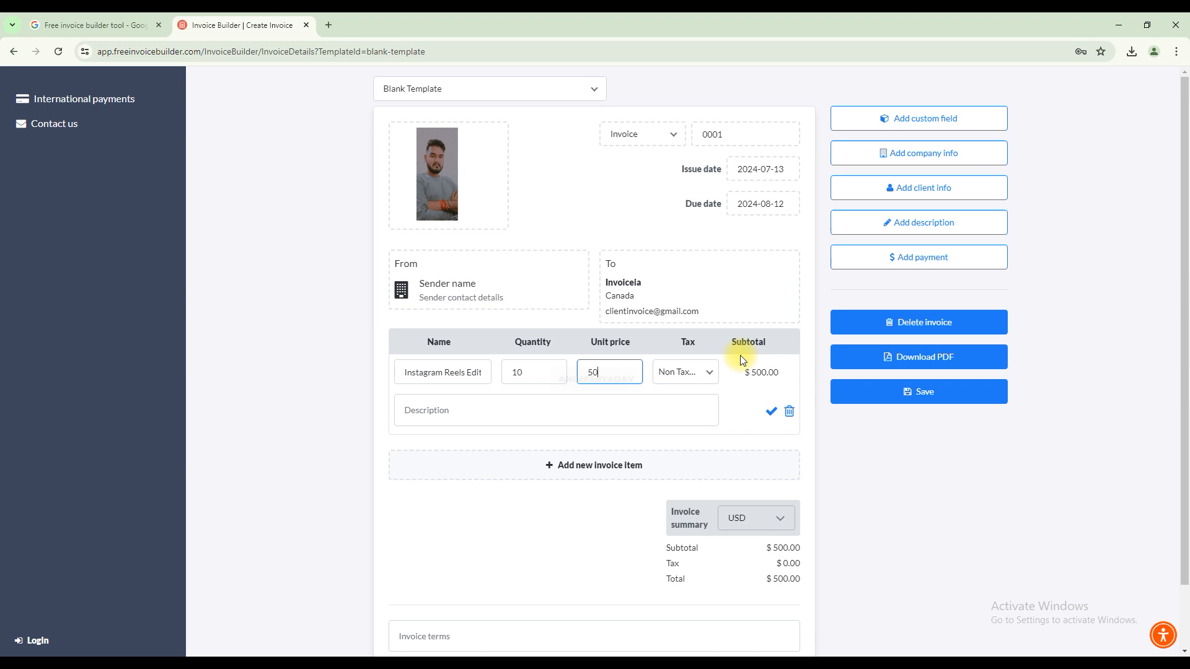
pyautogui.click(705, 372)
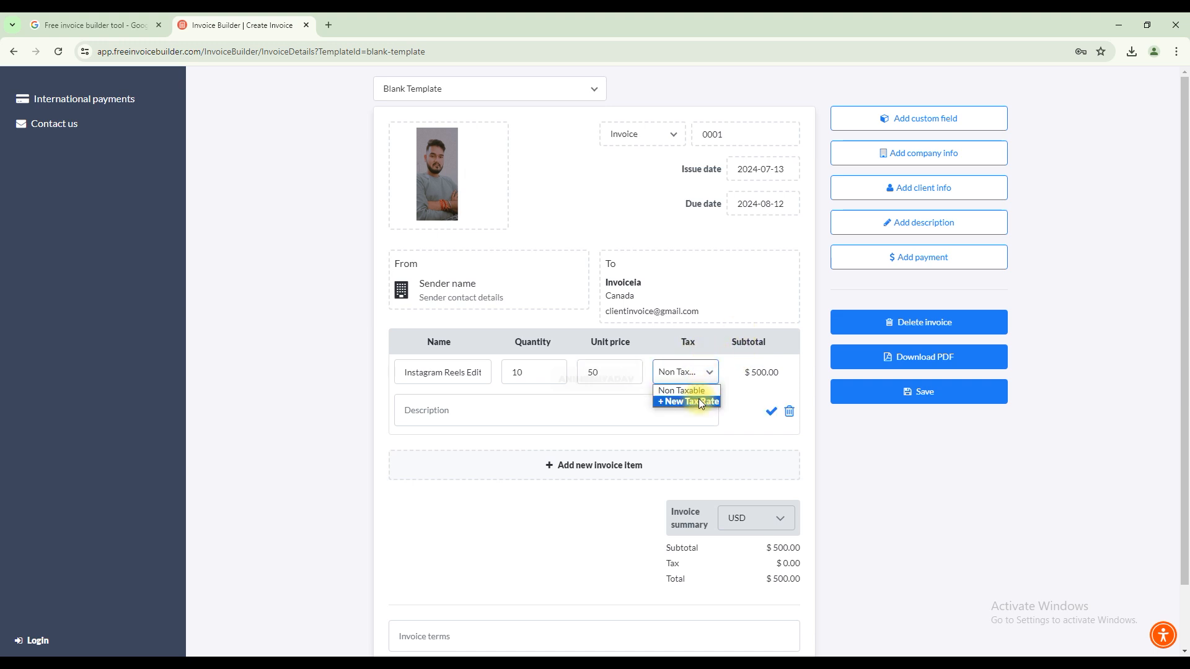
pyautogui.click(711, 377)
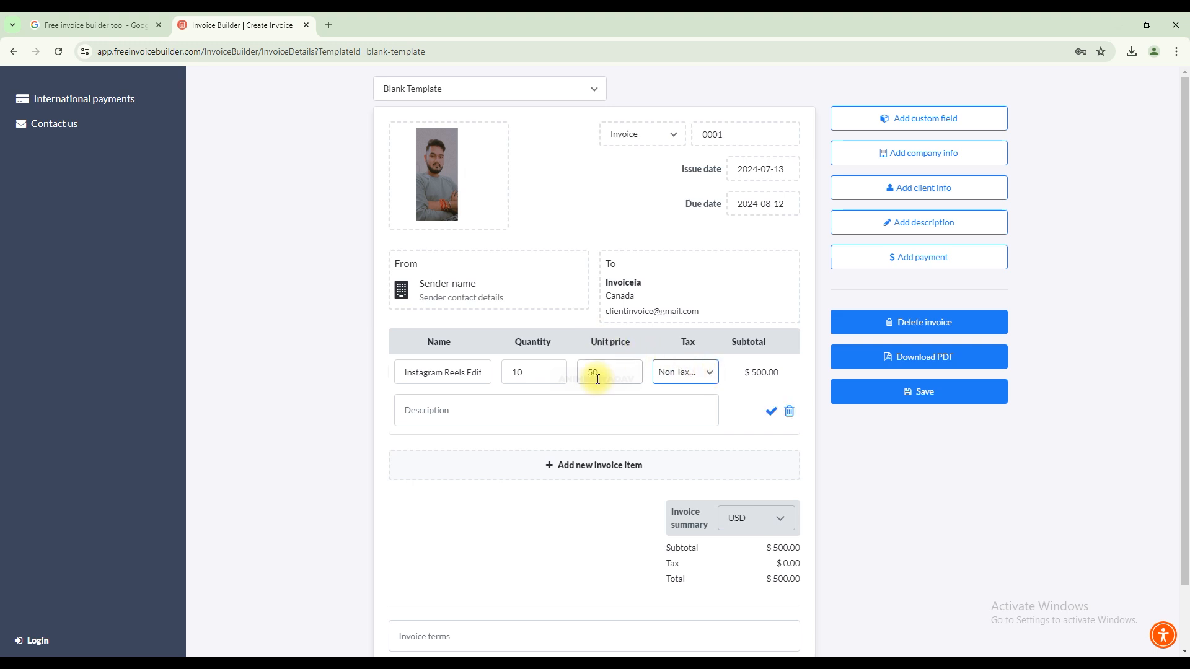
pyautogui.moveTo(752, 370); pyautogui.dragTo(786, 361)
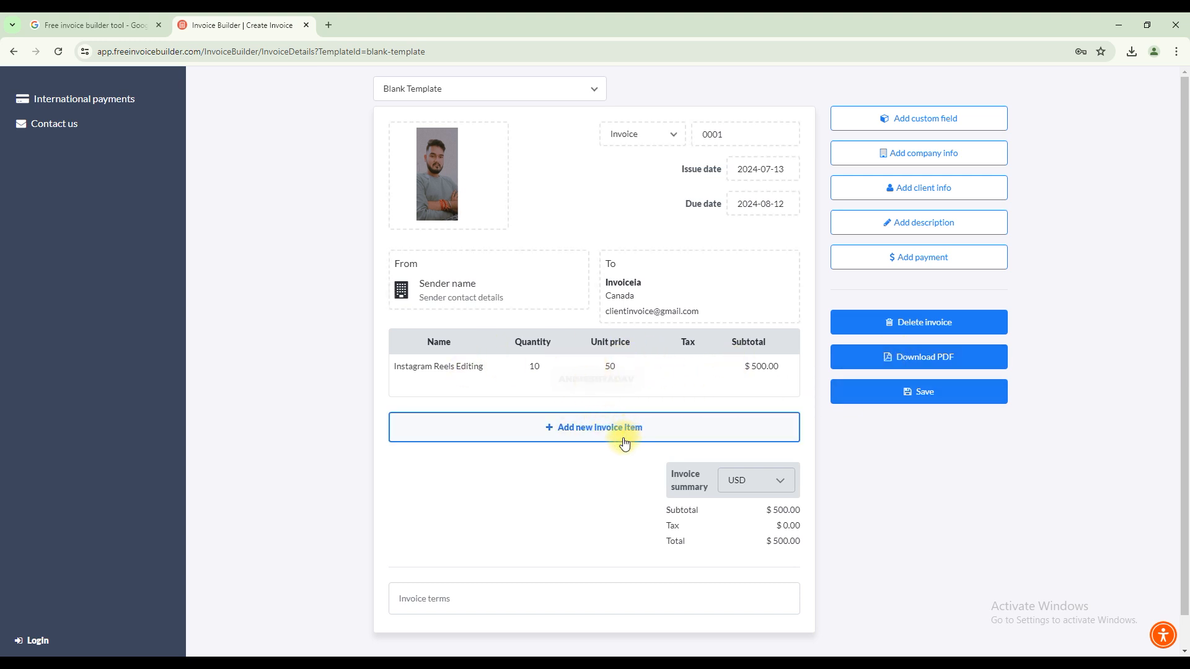
# Add a second invoice item named Youtube Videos Editing with a quantity of 15 and a unit price of 45.
pyautogui.click(609, 427)
pyautogui.click(474, 416)
pyautogui.write('Youtu')
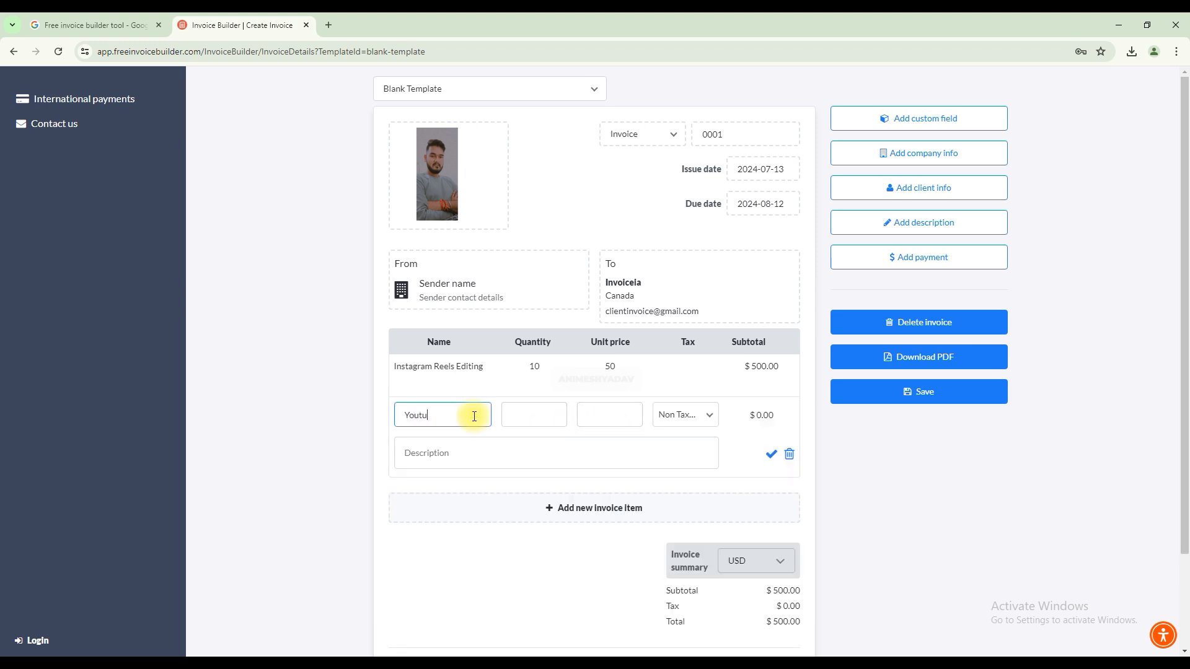
pyautogui.write('be Videos Editing')
pyautogui.click(536, 412)
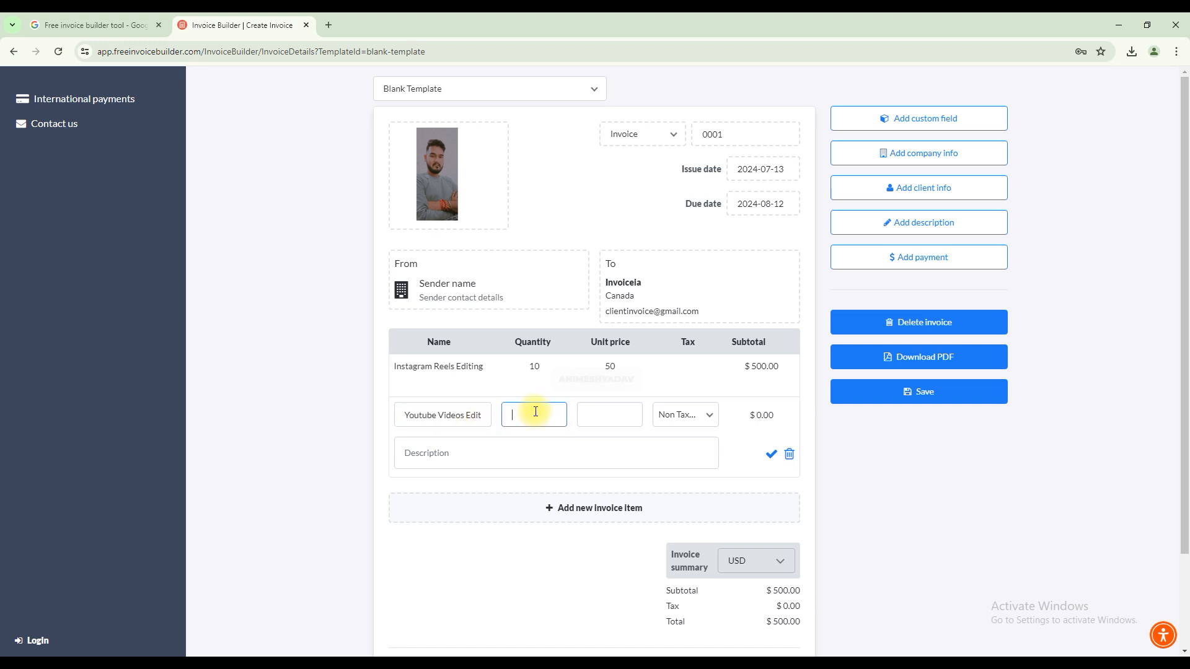
pyautogui.write('15')
pyautogui.click(600, 417)
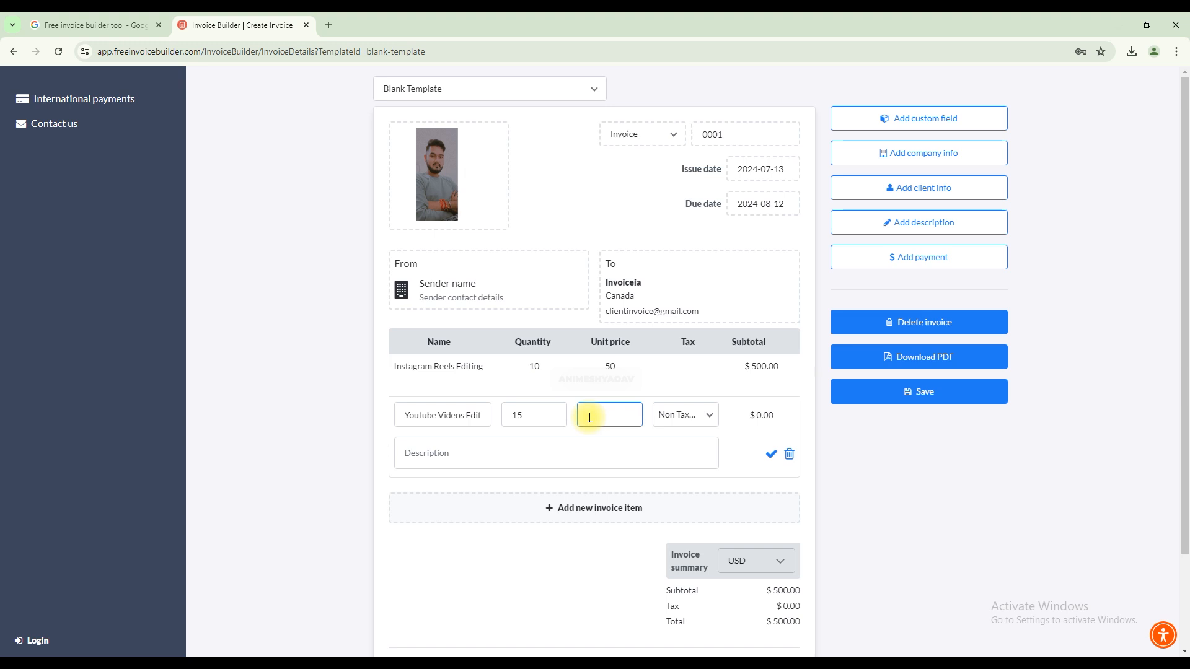
pyautogui.write('45')
pyautogui.click(757, 422)
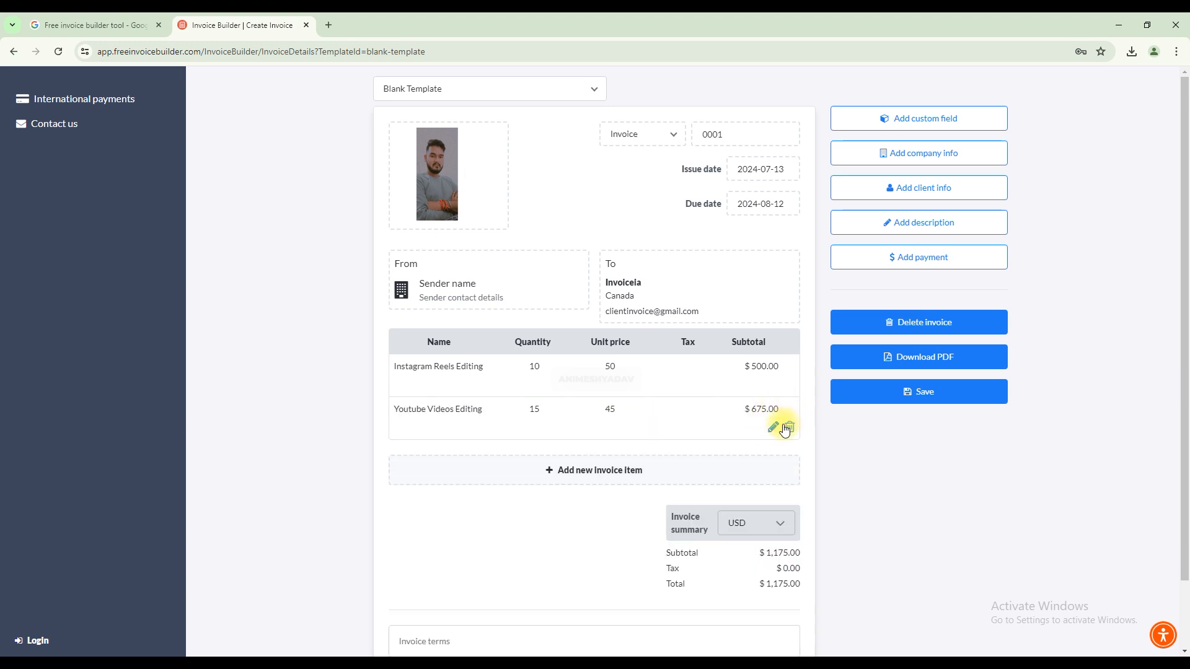
# Review the invoice items, the summary's currency and totals, and the invoice terms field without entering terms.
pyautogui.scroll(-2, 769, 452)
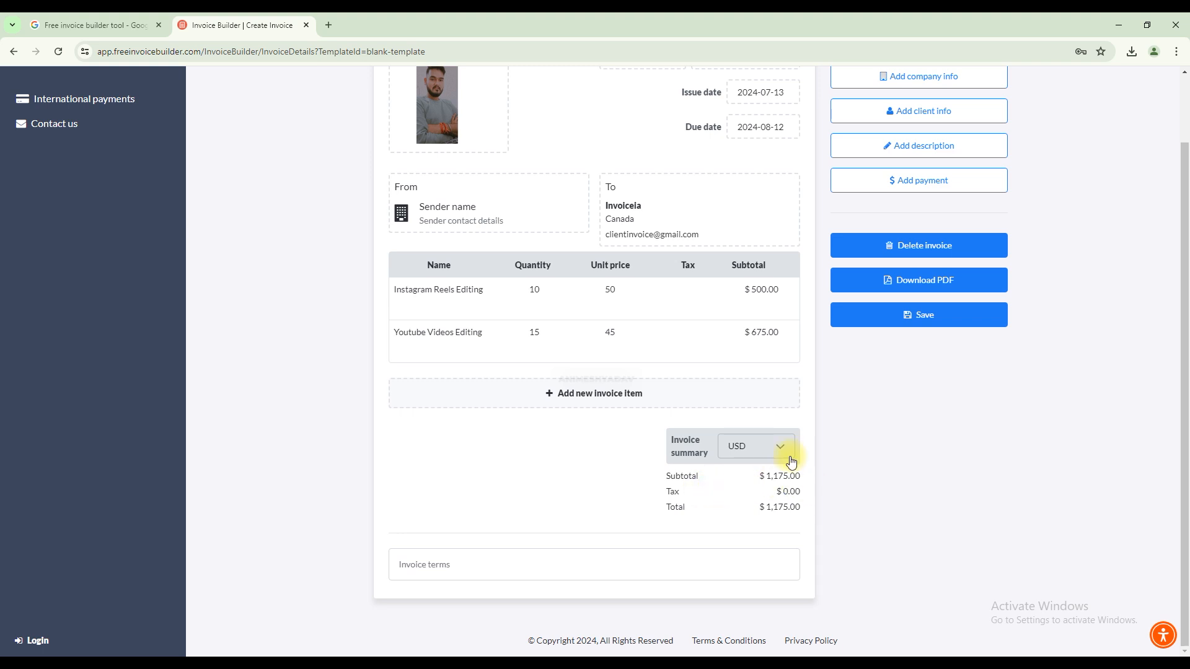
pyautogui.scroll(2, 779, 462)
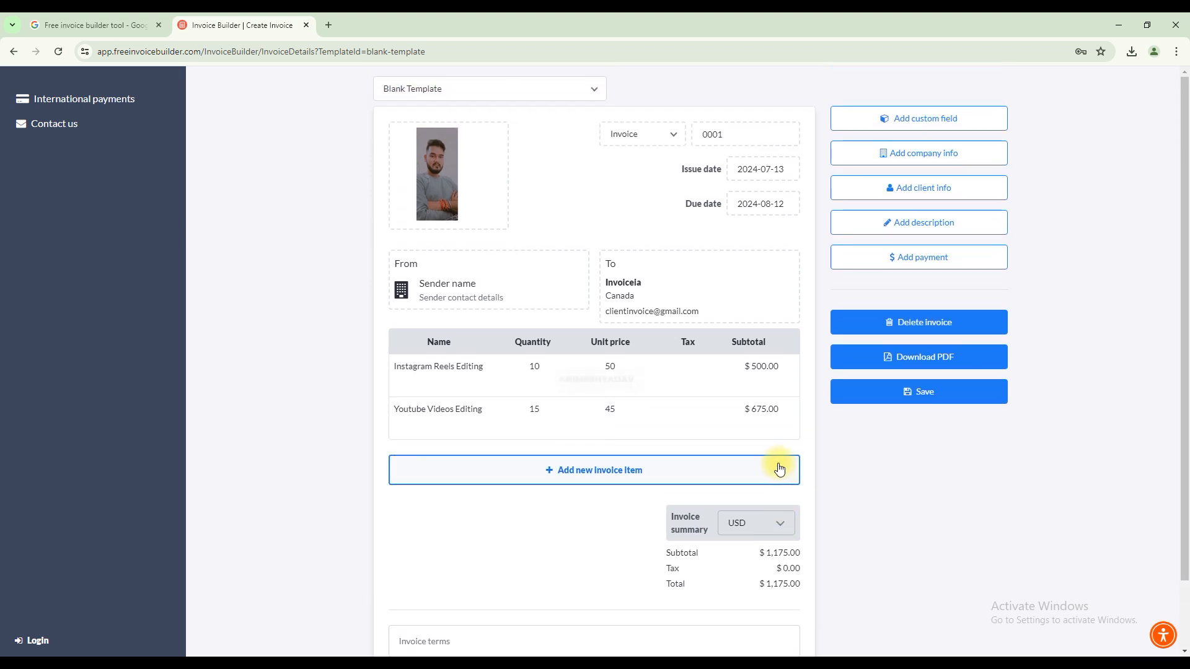
pyautogui.scroll(-2, 779, 468)
pyautogui.scroll(2, 630, 390)
pyautogui.scroll(-2, 634, 392)
pyautogui.click(418, 564)
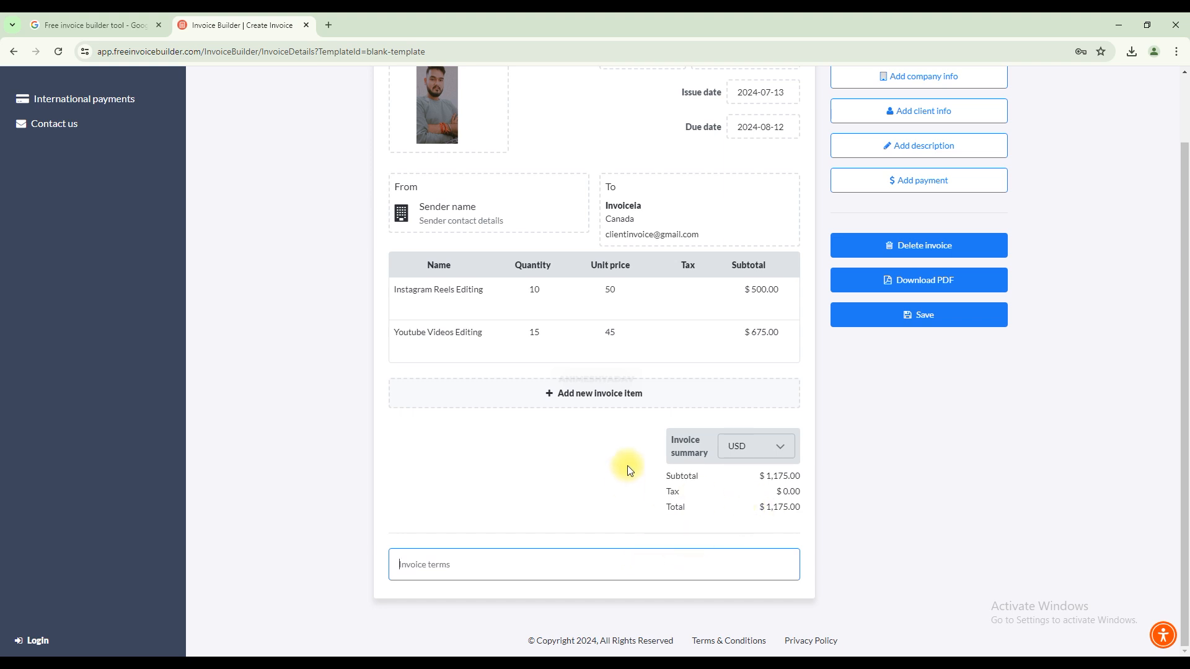
pyautogui.scroll(1, 752, 412)
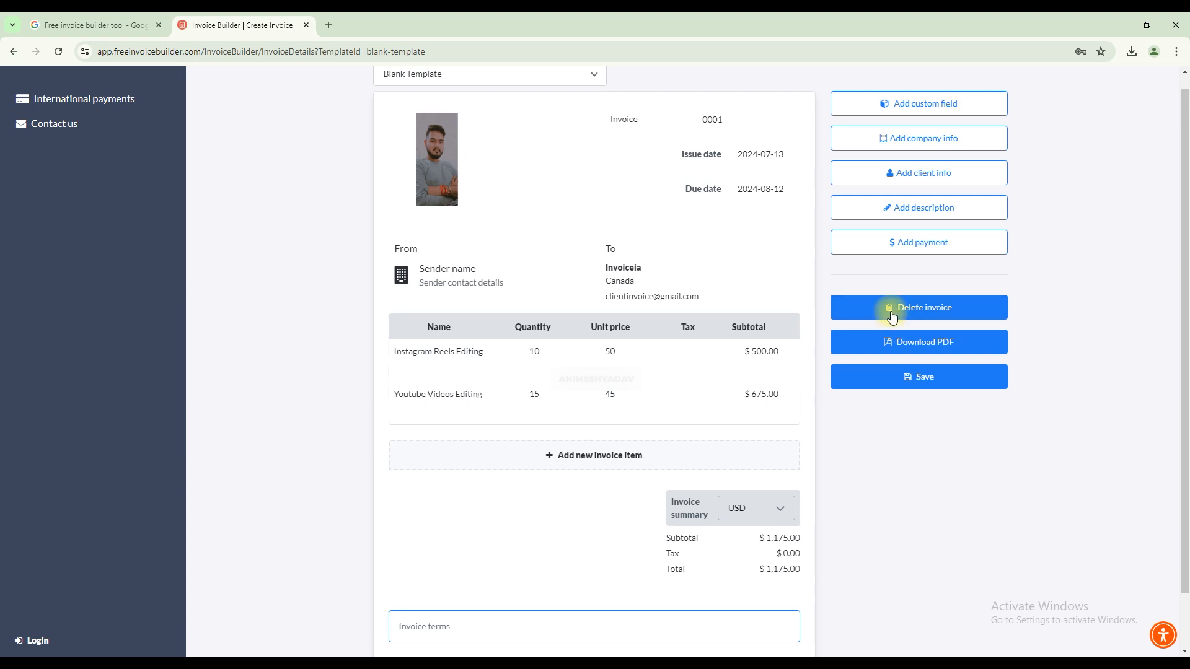
pyautogui.scroll(1, 613, 299)
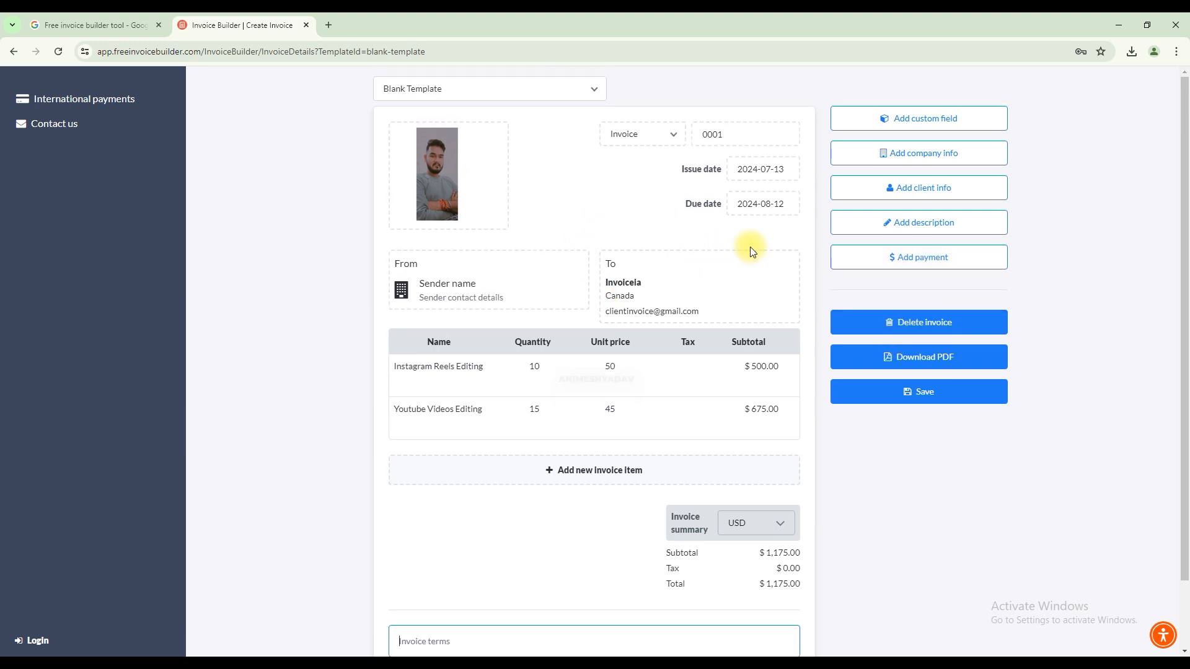
# Open the sender details and enter the sender's name as both the company/sender name and the first name.
pyautogui.click(488, 273)
pyautogui.write('Animesh')
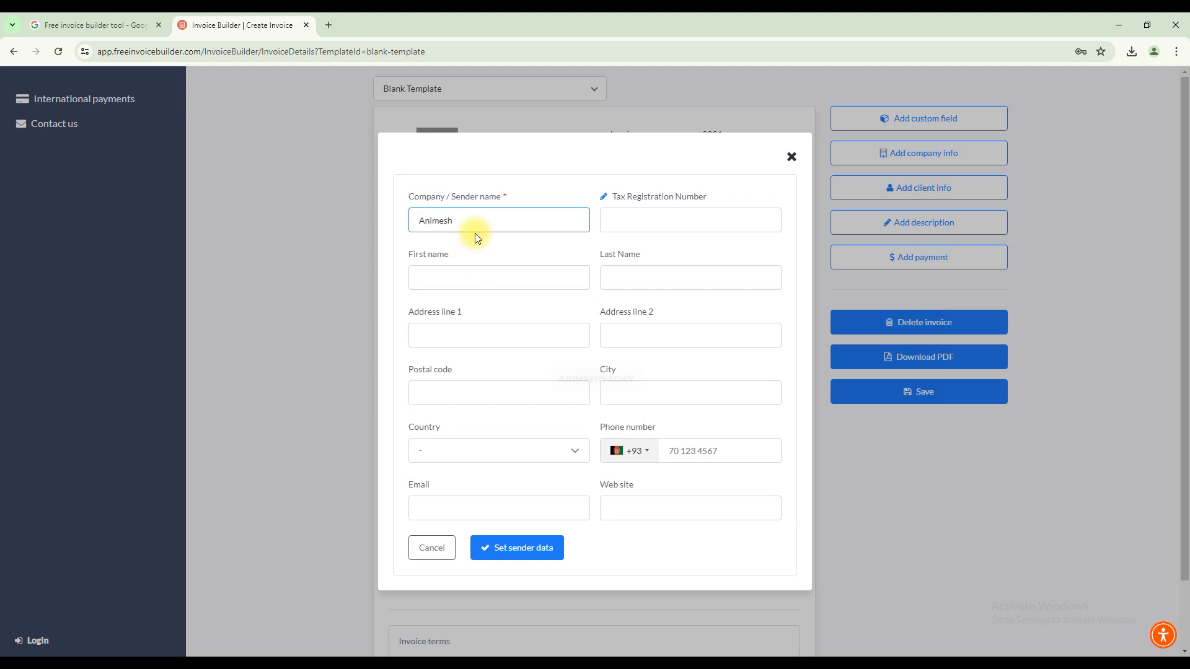
pyautogui.click(479, 273)
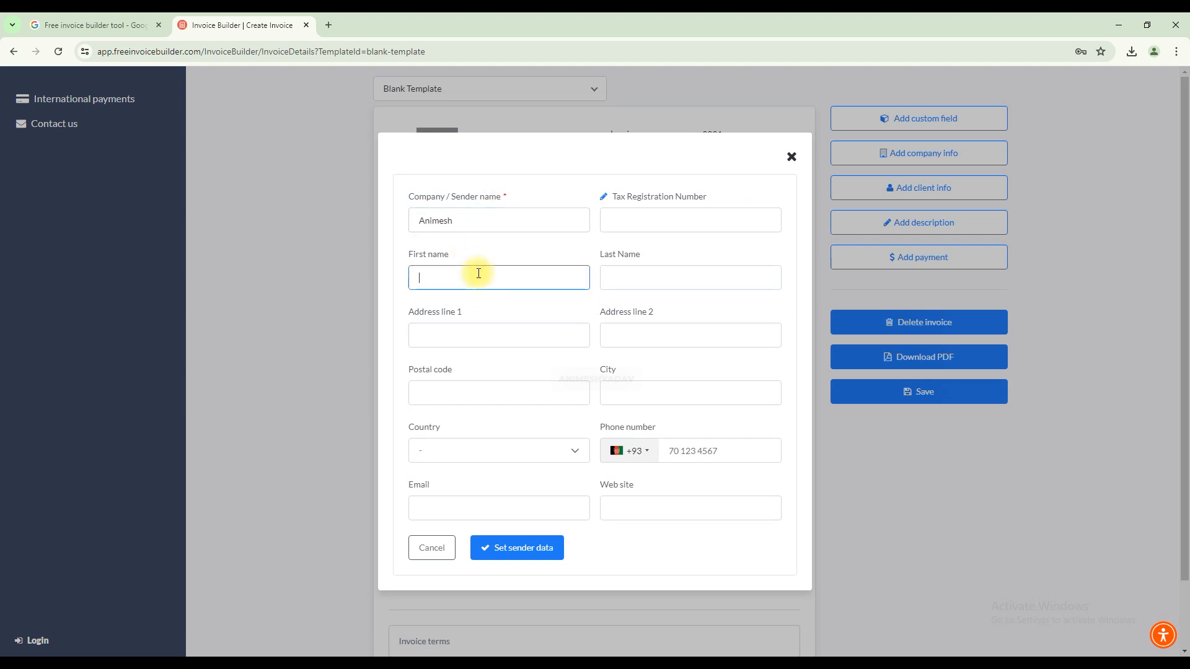
pyautogui.write('Animesh')
# Enter India as the sender's city and choose India as the sender's country.
pyautogui.click(650, 396)
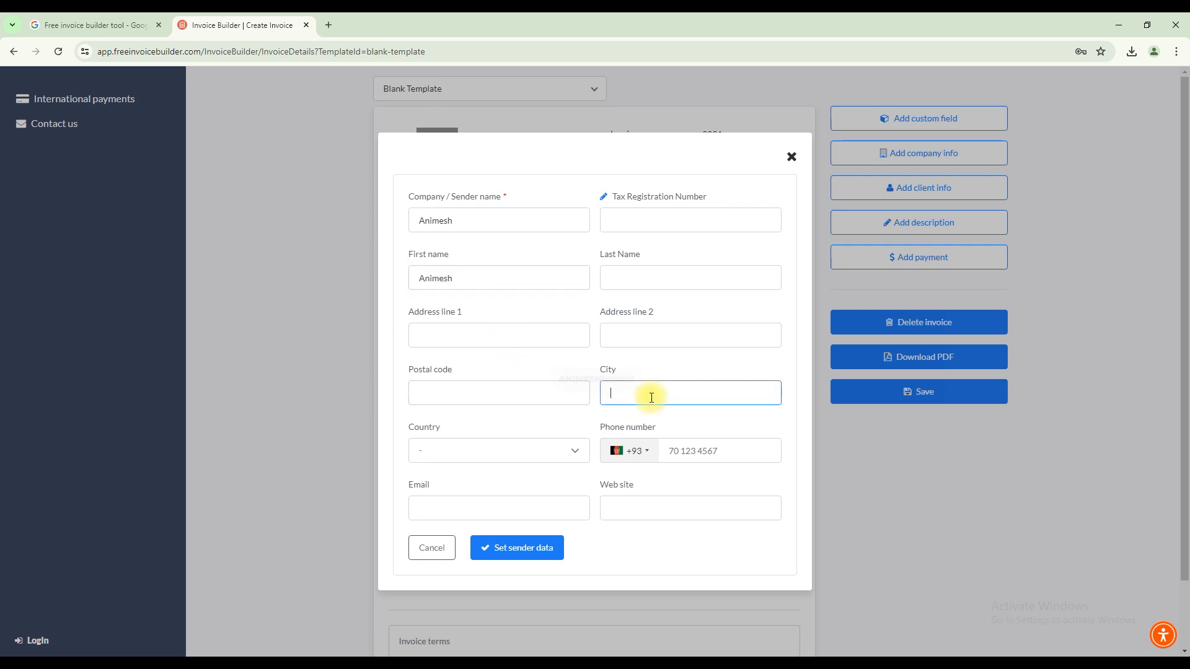
pyautogui.write('India')
pyautogui.click(563, 462)
pyautogui.write('india')
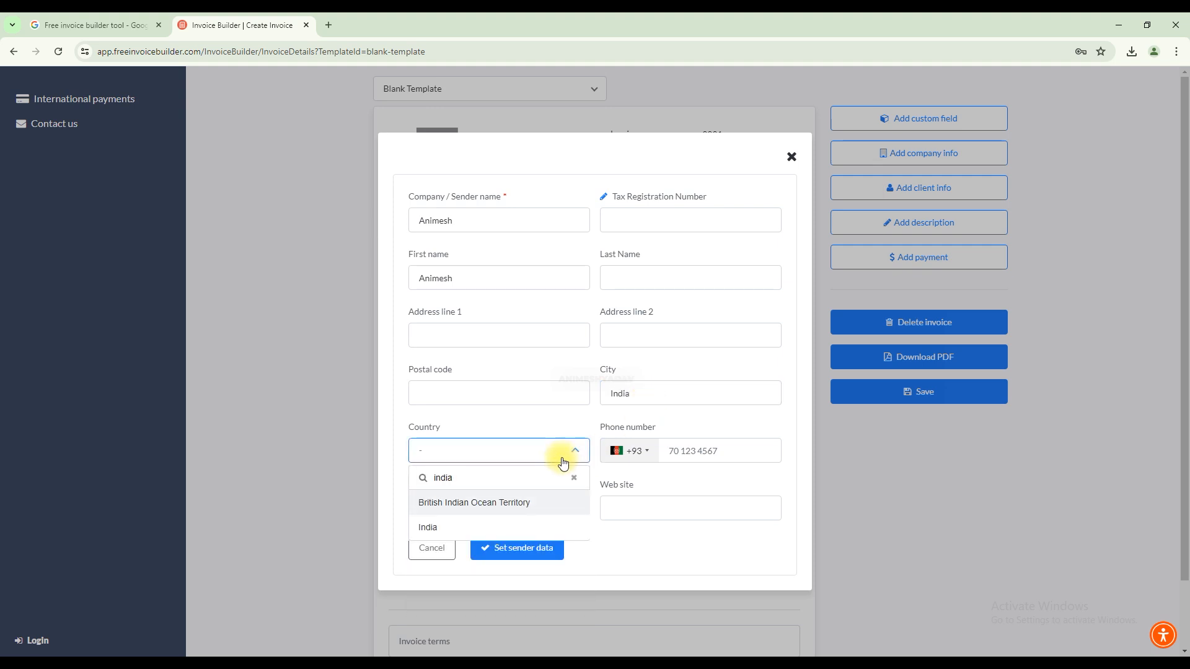
pyautogui.click(516, 528)
# Enter the sender's e-mail and apply the sender data to the invoice.
pyautogui.click(508, 514)
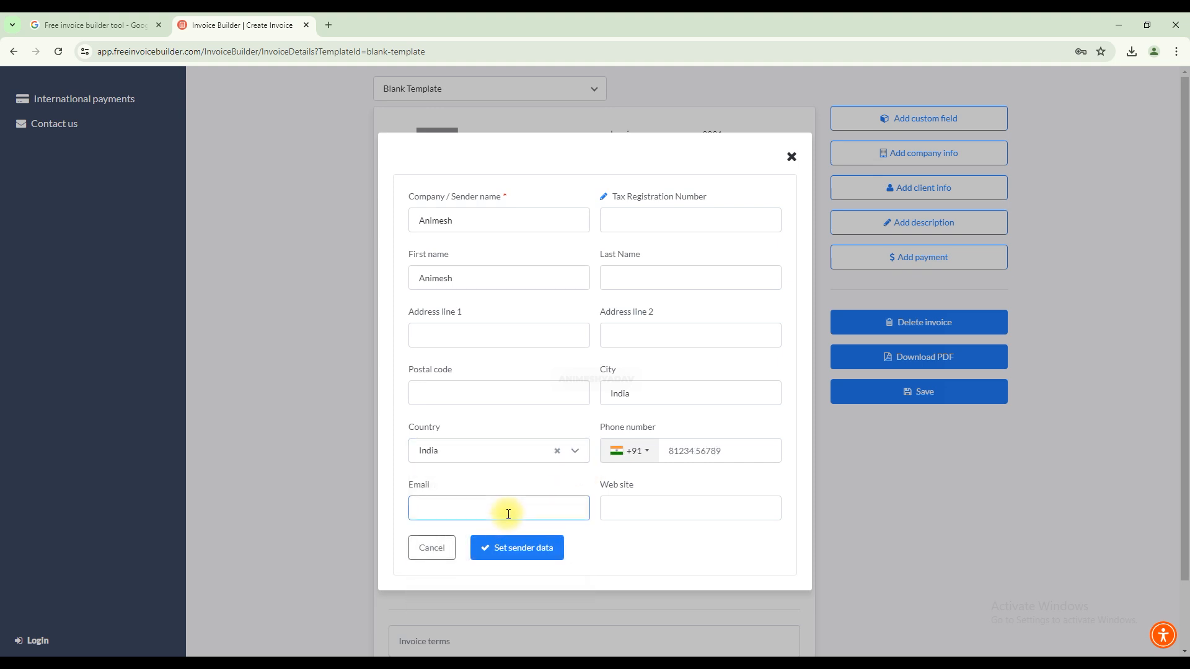
pyautogui.click(537, 547)
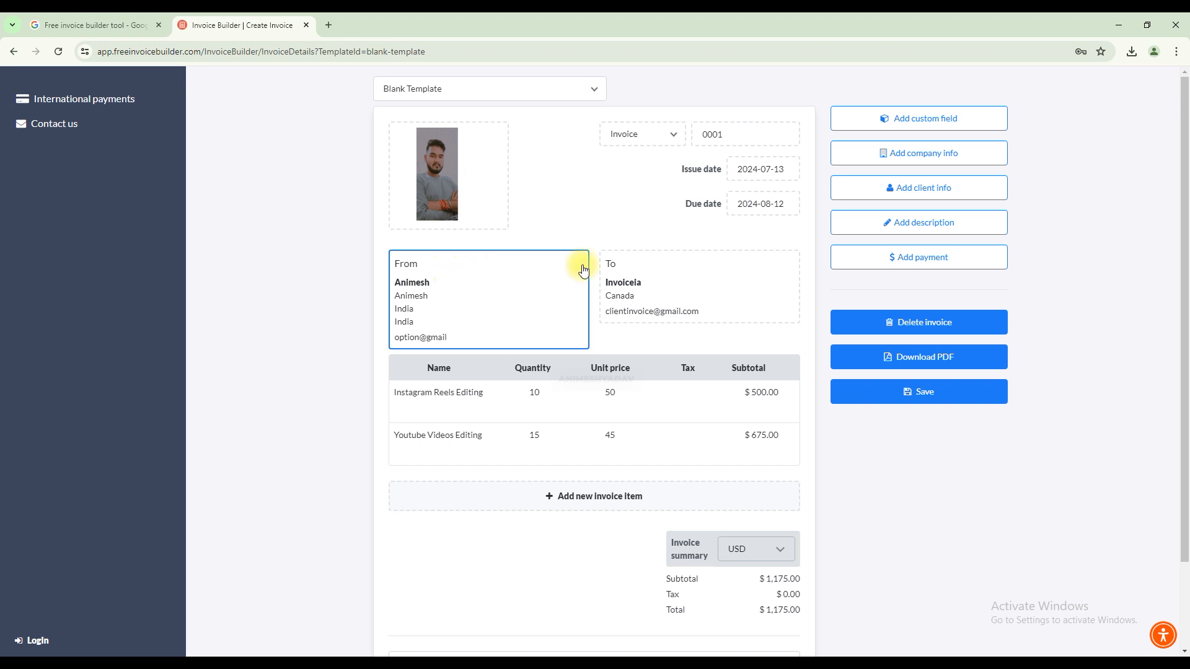
# Reopen the recipient information to check its fields and reapply it without edits.
pyautogui.click(669, 282)
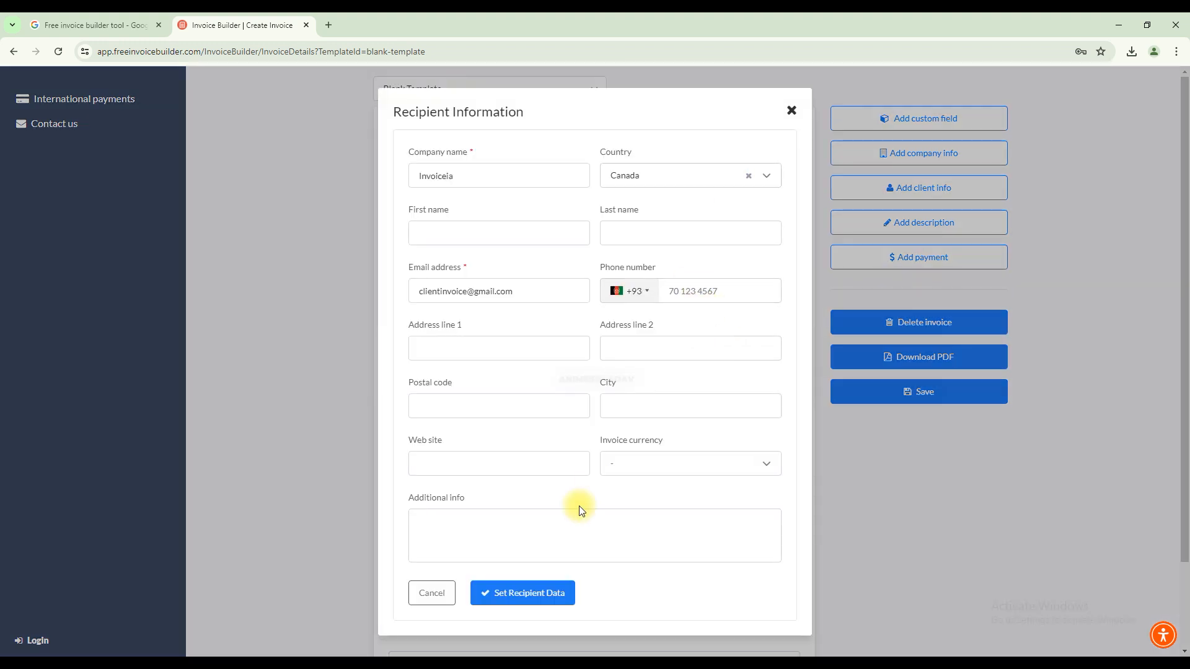
pyautogui.click(551, 593)
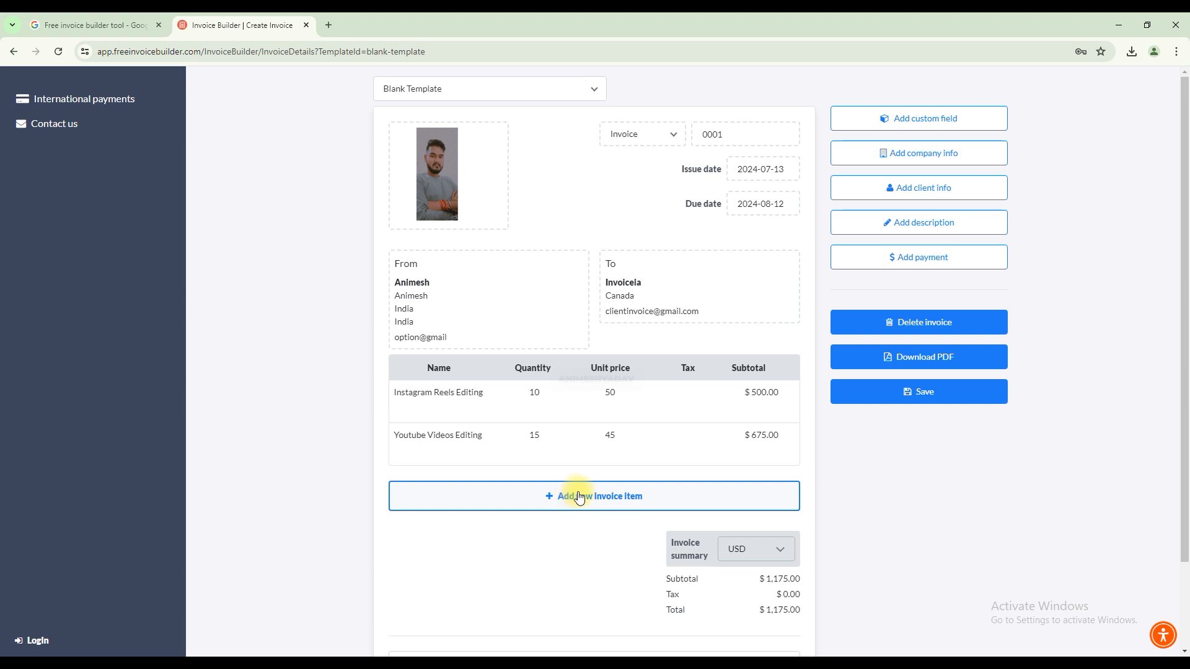
pyautogui.click(922, 400)
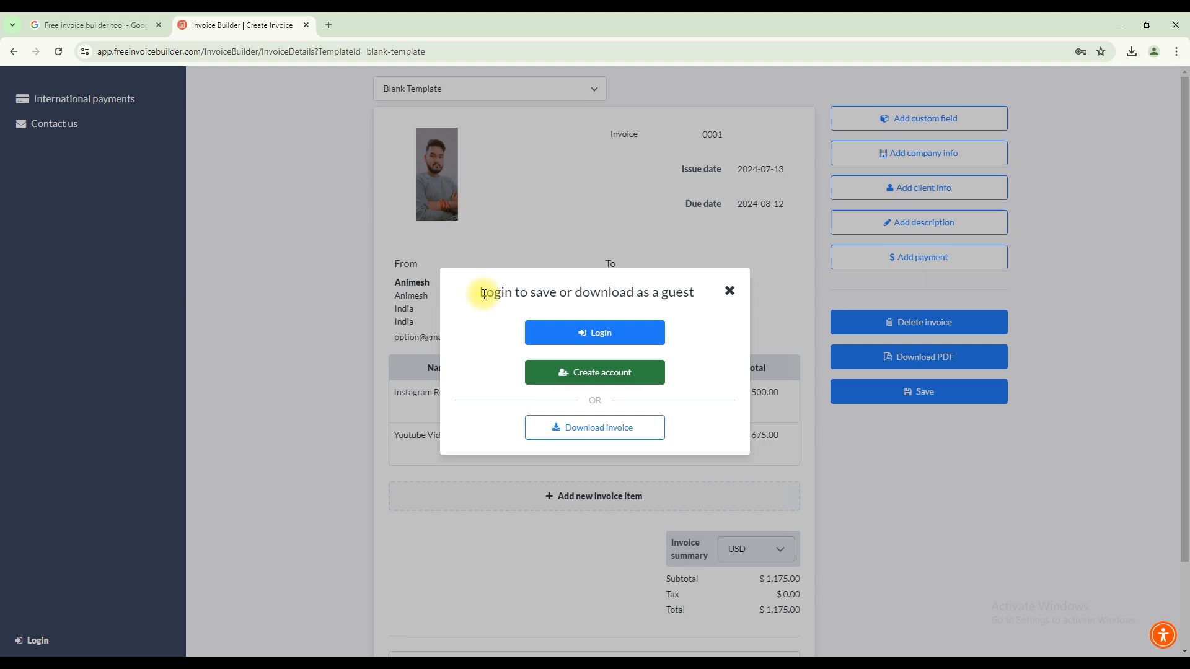
pyautogui.moveTo(481, 292); pyautogui.dragTo(588, 297)
pyautogui.moveTo(601, 293); pyautogui.dragTo(689, 296)
pyautogui.click(699, 344)
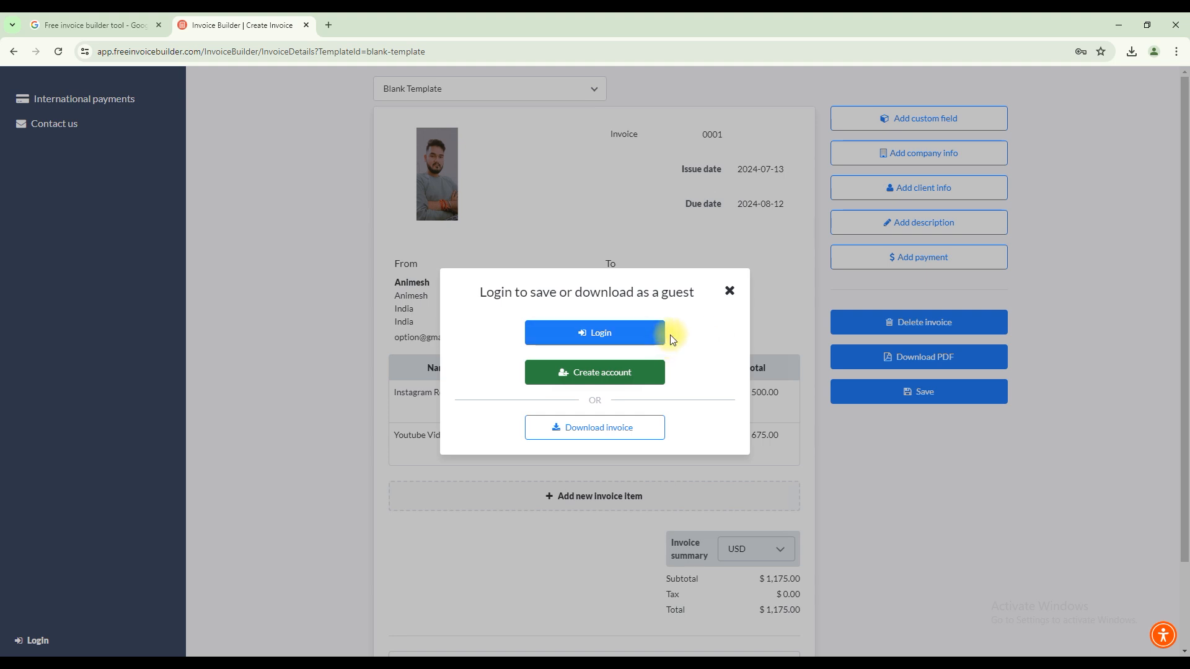
pyautogui.click(732, 292)
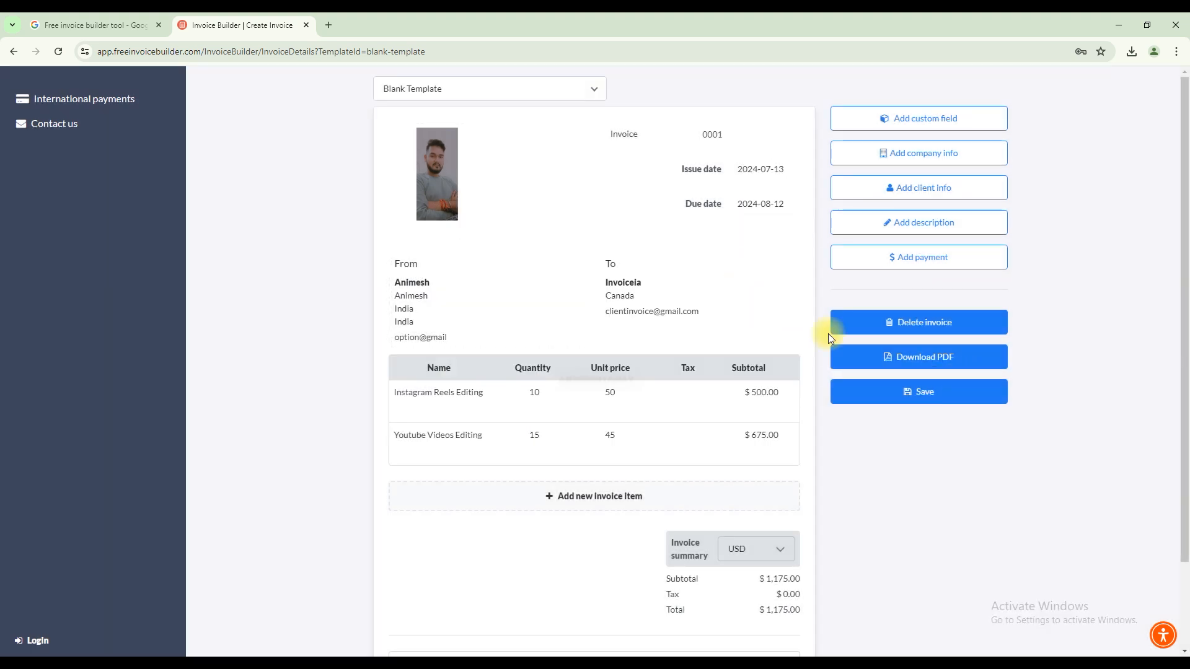
# Start the invoice's PDF download as a guest and enter the first and last name in the download form.
pyautogui.click(890, 352)
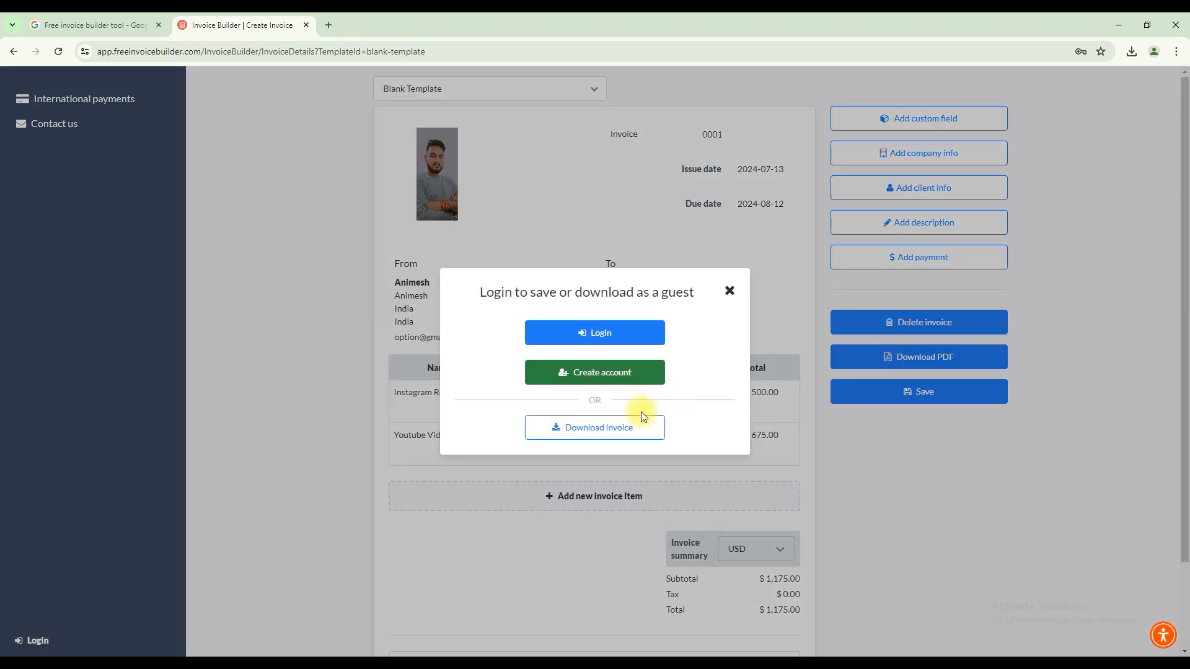
pyautogui.click(587, 429)
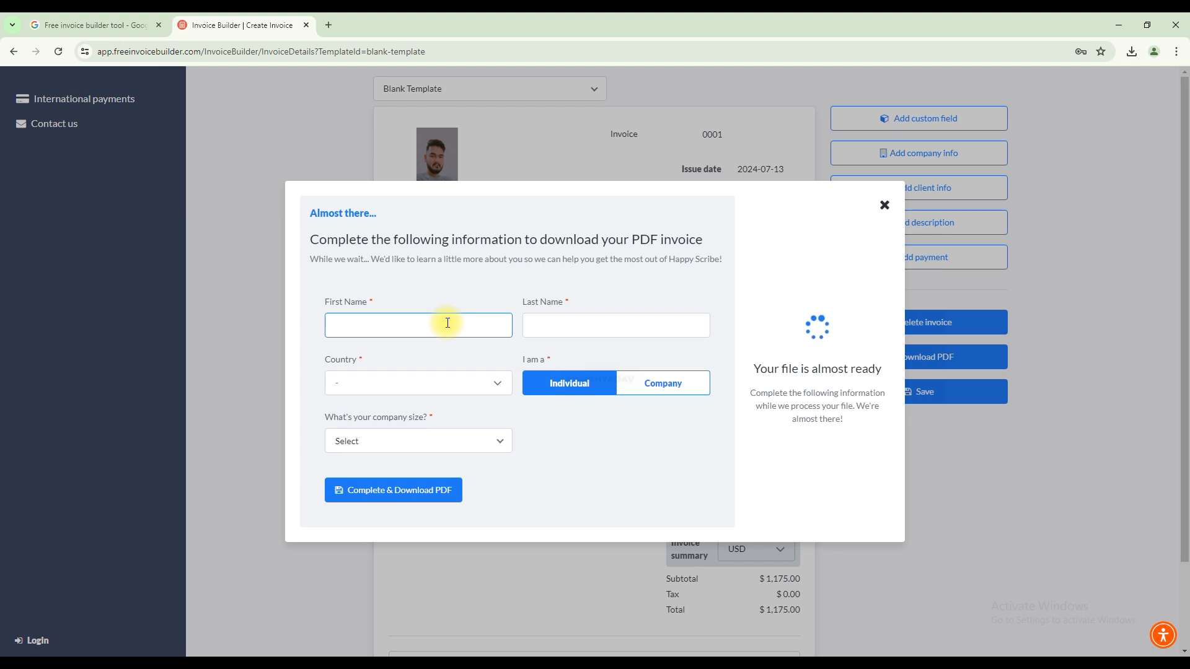
pyautogui.click(534, 322)
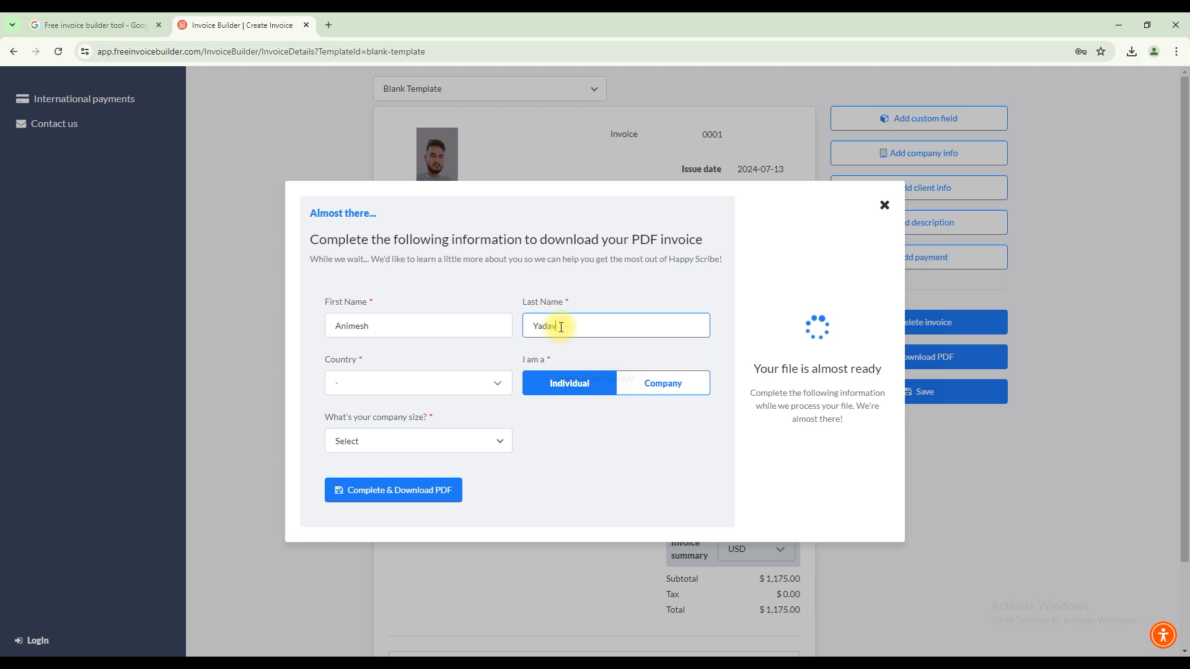
# Choose India as the country in the download form and select India in the company size field.
pyautogui.click(499, 383)
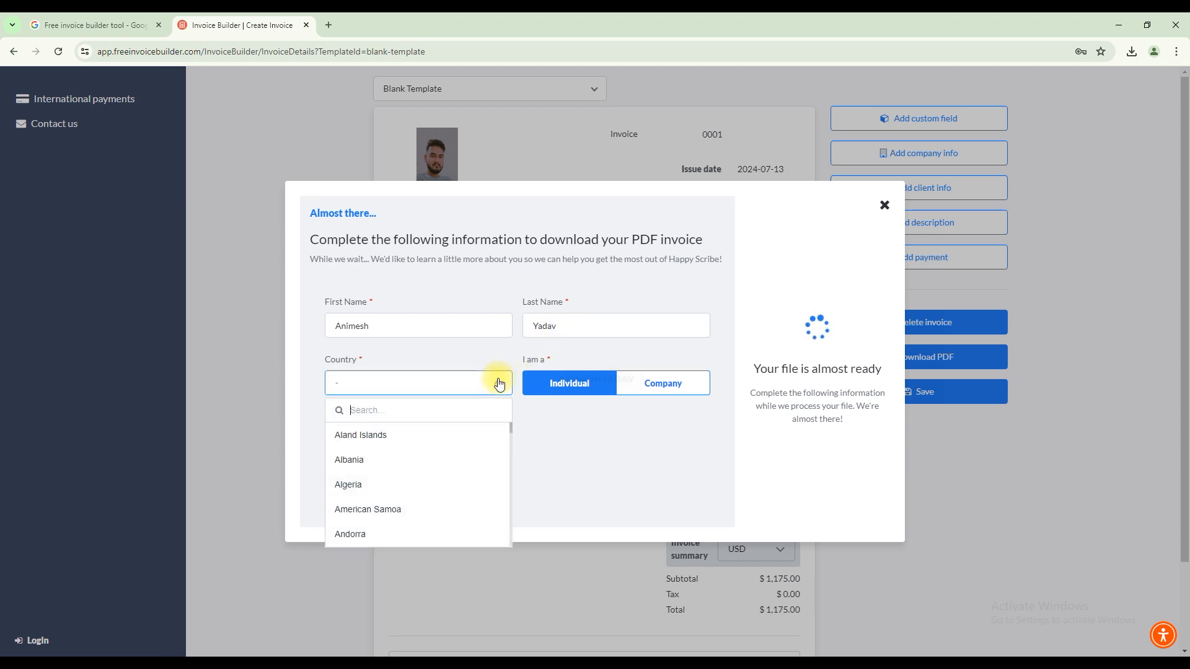
pyautogui.write('india')
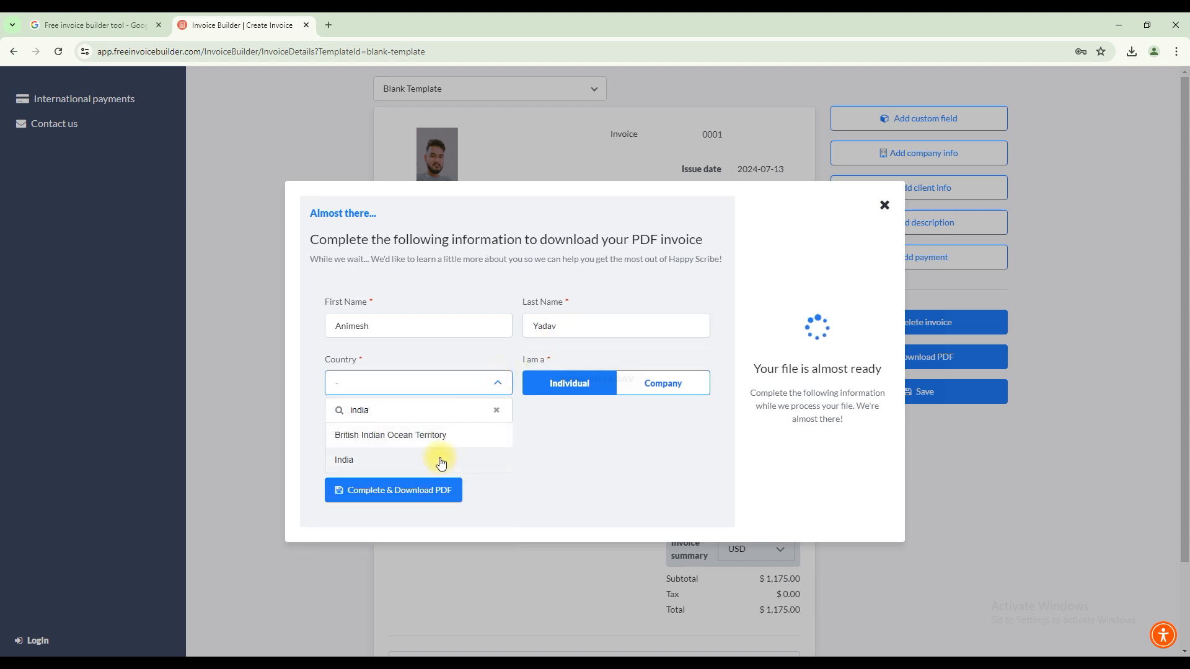
pyautogui.click(441, 462)
pyautogui.click(491, 443)
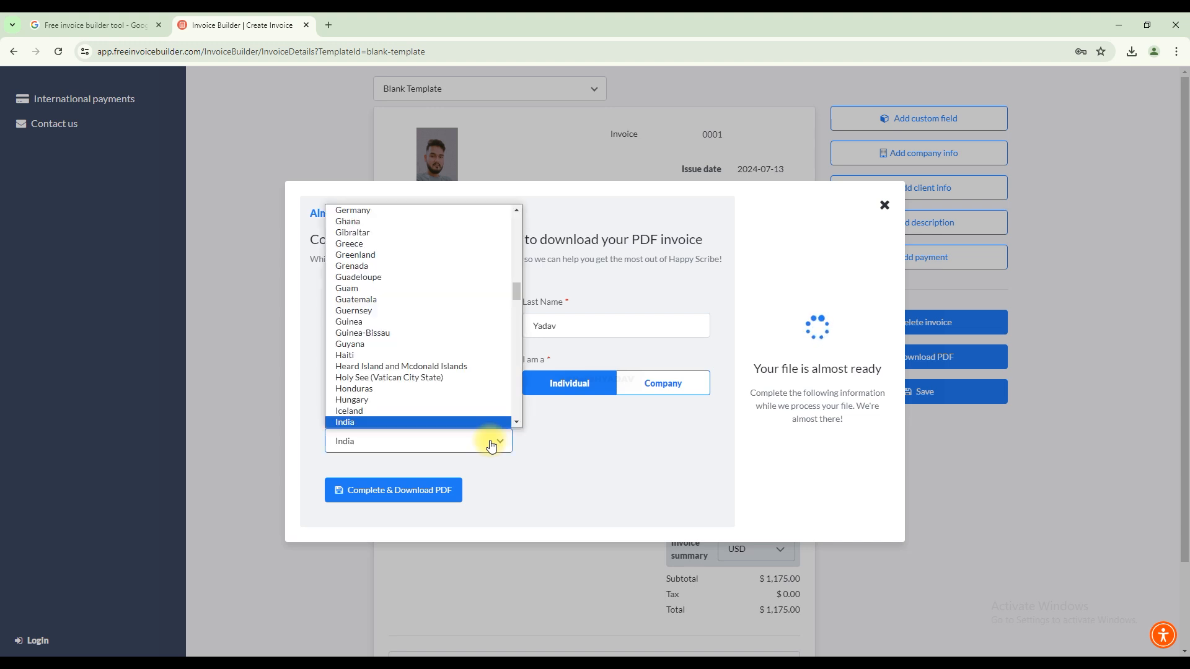
pyautogui.click(490, 420)
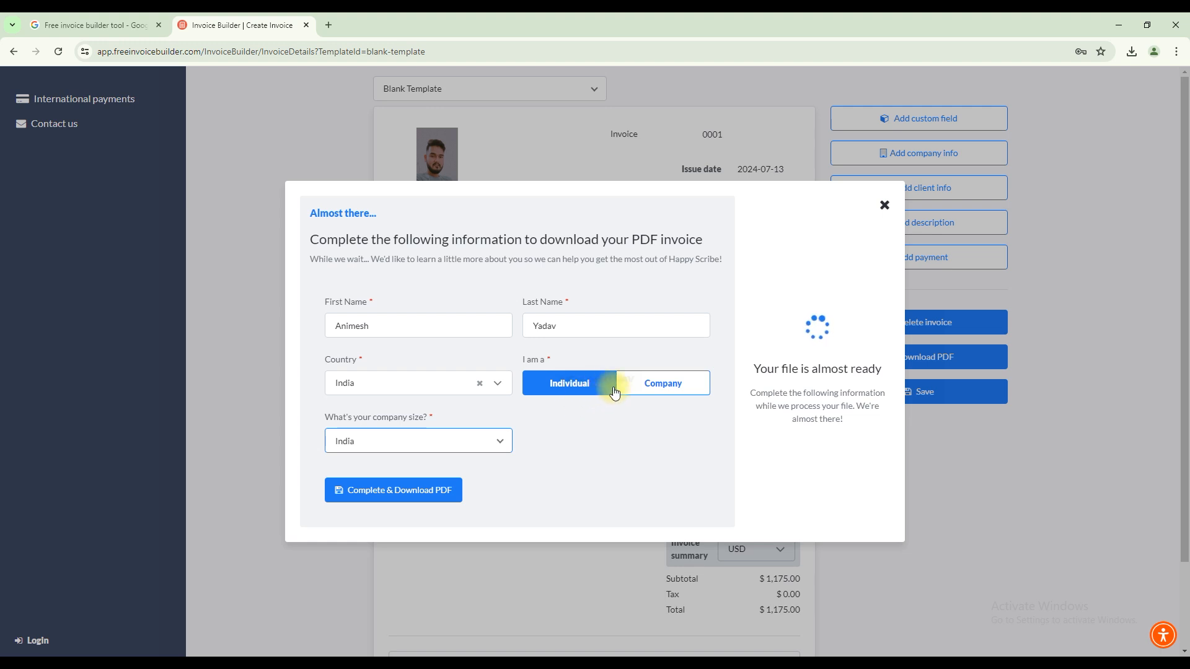
# Set the user type to Individual and complete the form to download the PDF invoice.
pyautogui.click(644, 387)
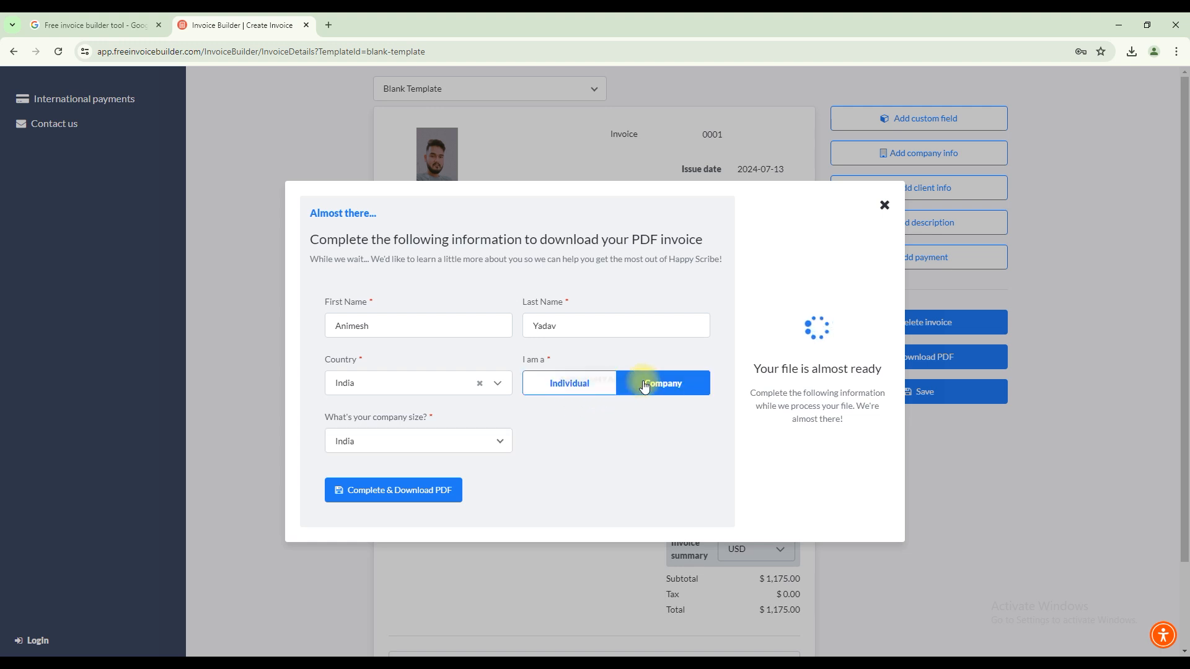
pyautogui.click(538, 381)
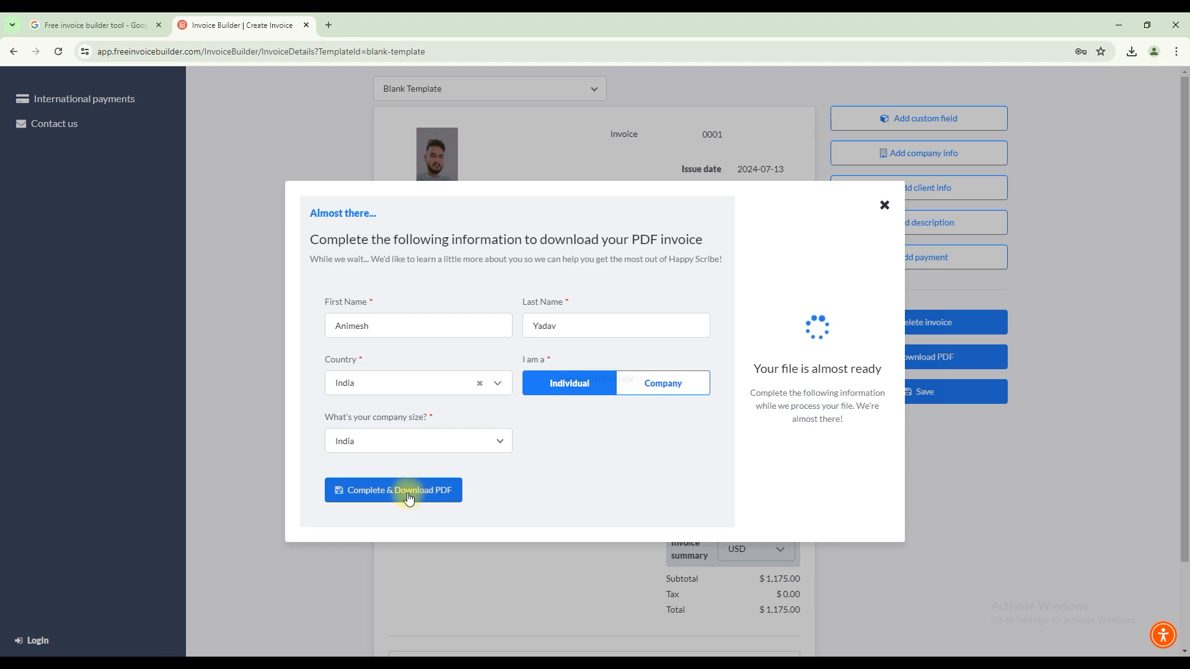
pyautogui.click(436, 493)
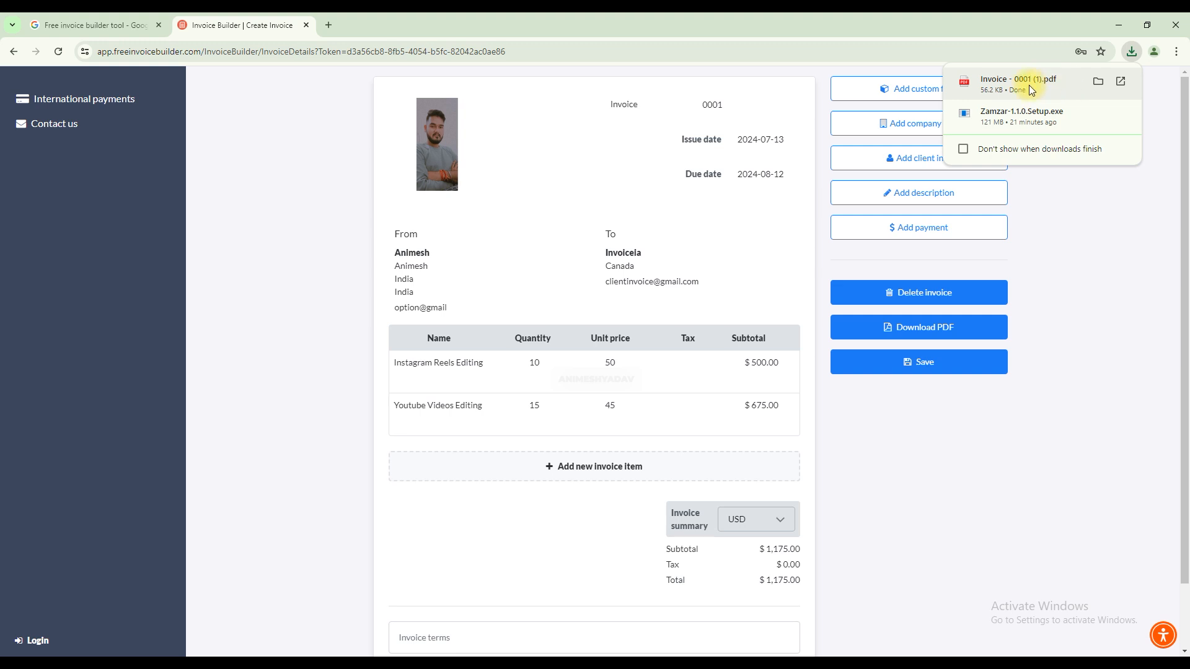
# Open the downloaded file Invoice - 0001 (1).pdf and look over the finished invoice page.
pyautogui.click(1029, 84)
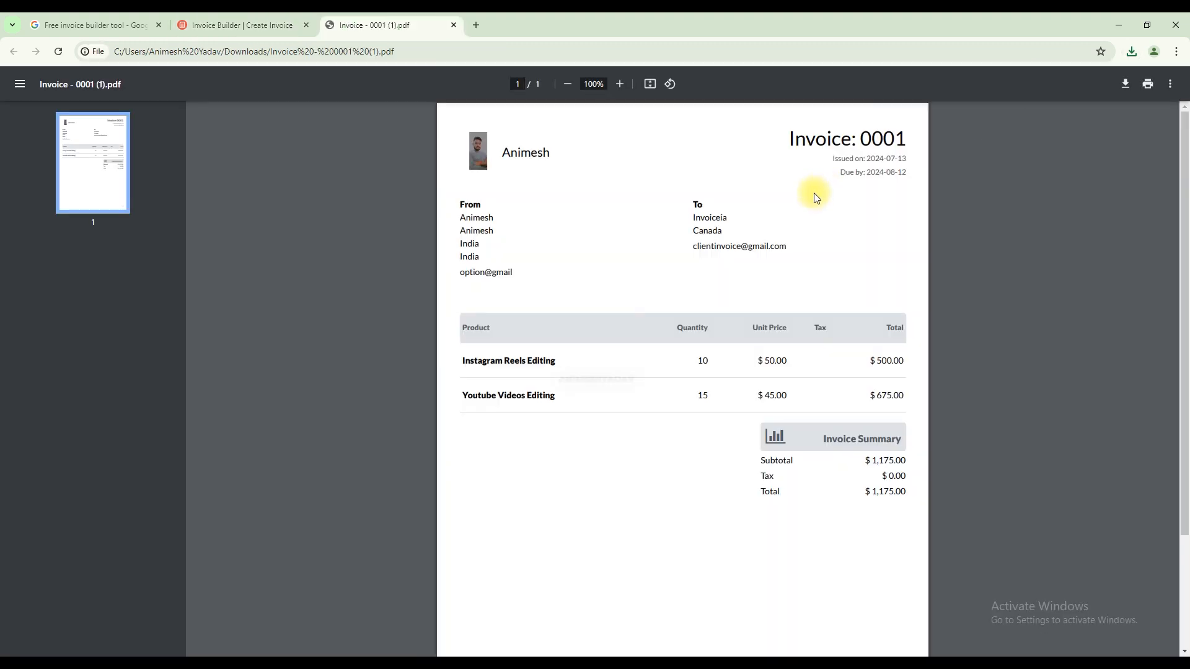
pyautogui.scroll(-3, 813, 195)
pyautogui.scroll(3, 828, 207)
# Return to the invoice builder page and load its base address, app.freeinvoicebuilder.com.
pyautogui.click(251, 25)
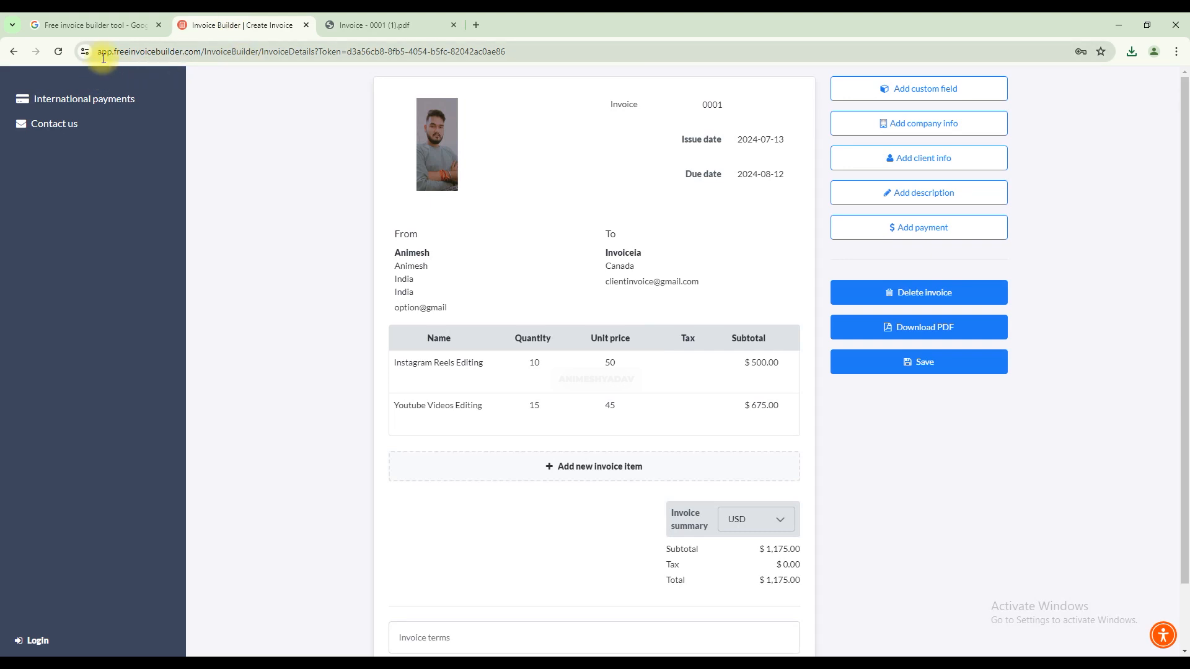
pyautogui.moveTo(201, 51); pyautogui.dragTo(532, 54)
pyautogui.press('BackSpace')
pyautogui.press('Return')
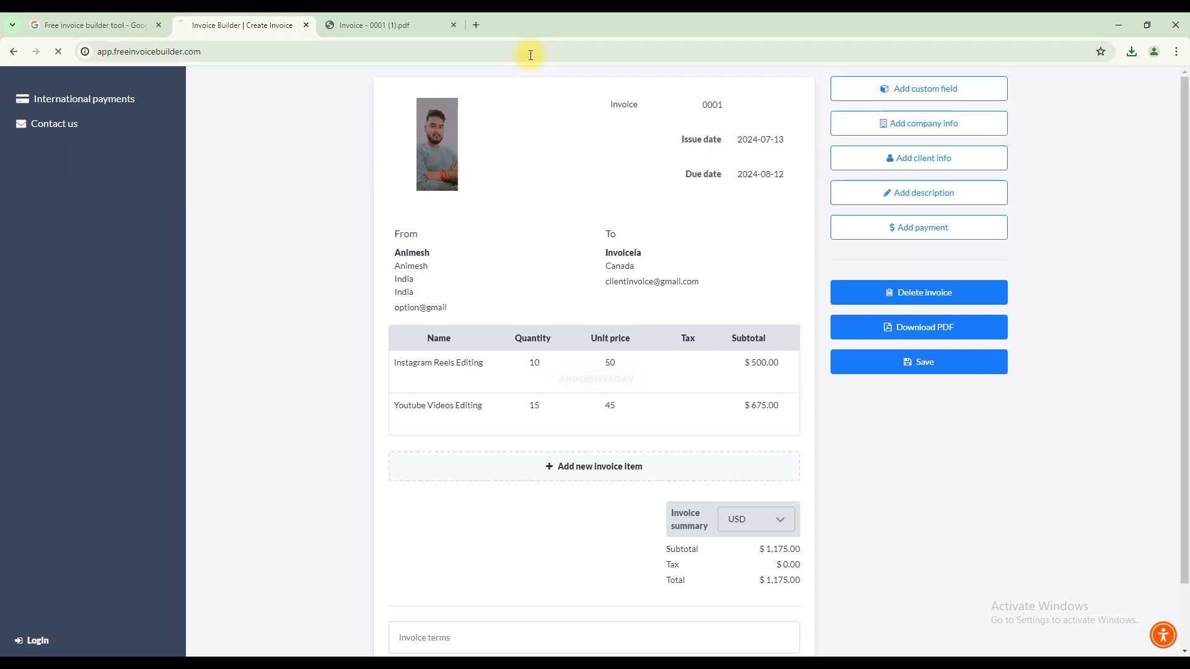